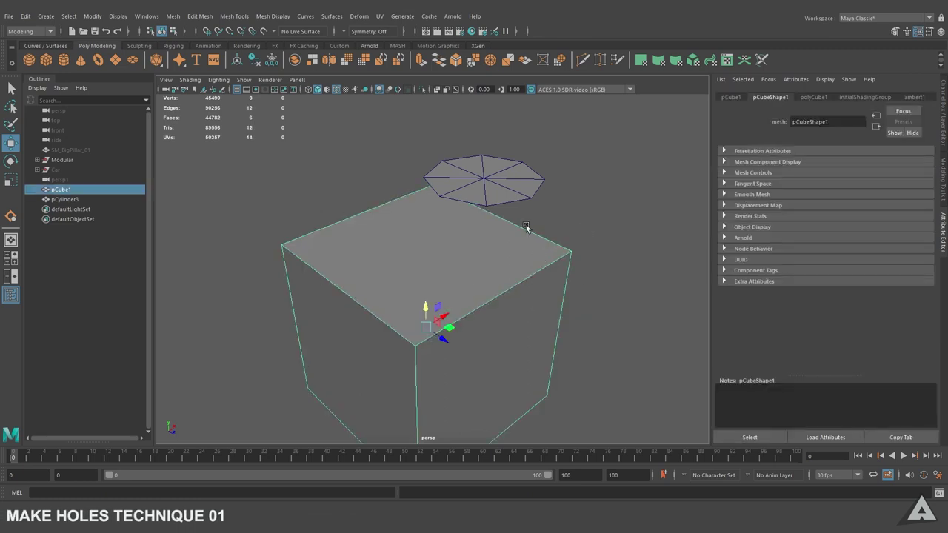
Delete the eight radial edges of pCylinder3's cap, leaving one flat octagonal face
left_click(518, 196)
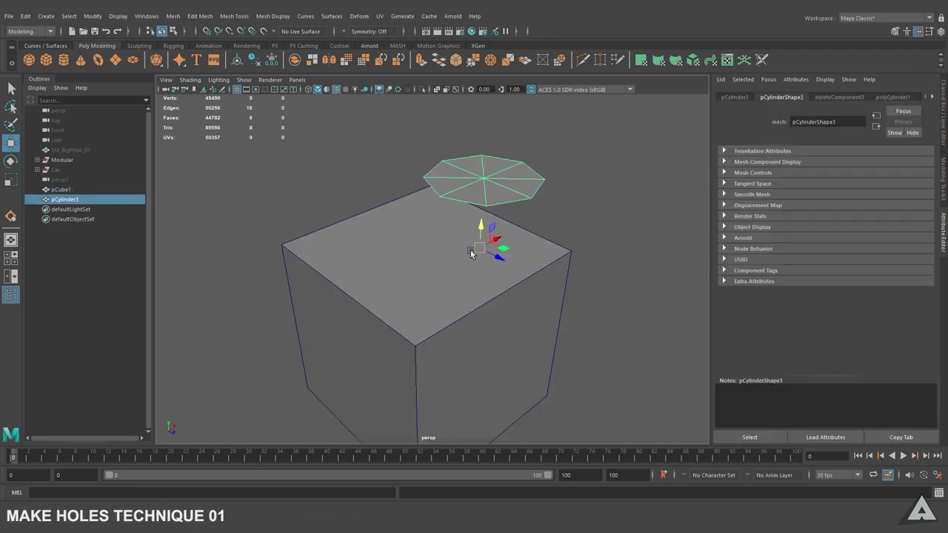
key("F10")
left_click(485, 200)
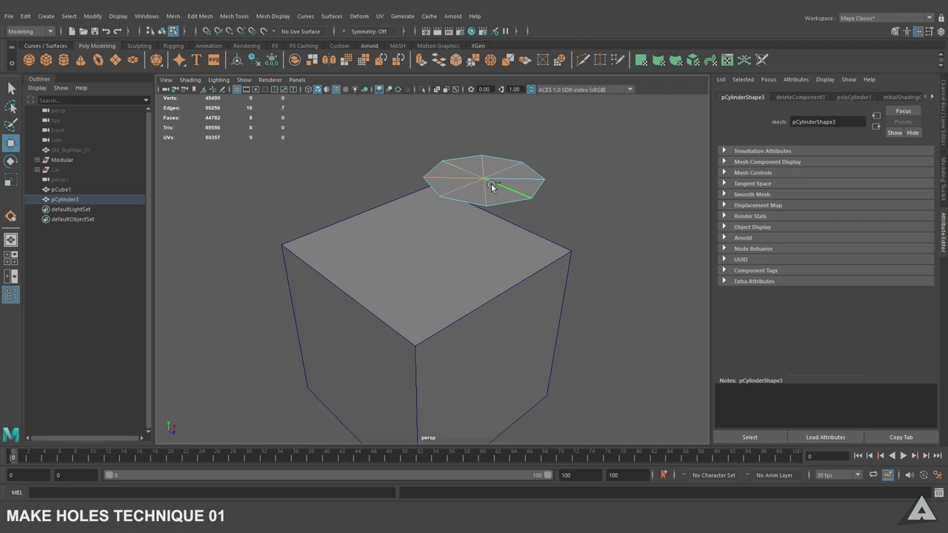
mouse_move(485, 172)
left_mouse_down()
mouse_move(502, 186)
mouse_move(411, 206)
left_mouse_up()
key("Delete")
key("F8")
Combine the cube and the octagonal cap into a single mesh
left_click(411, 236, "shift")
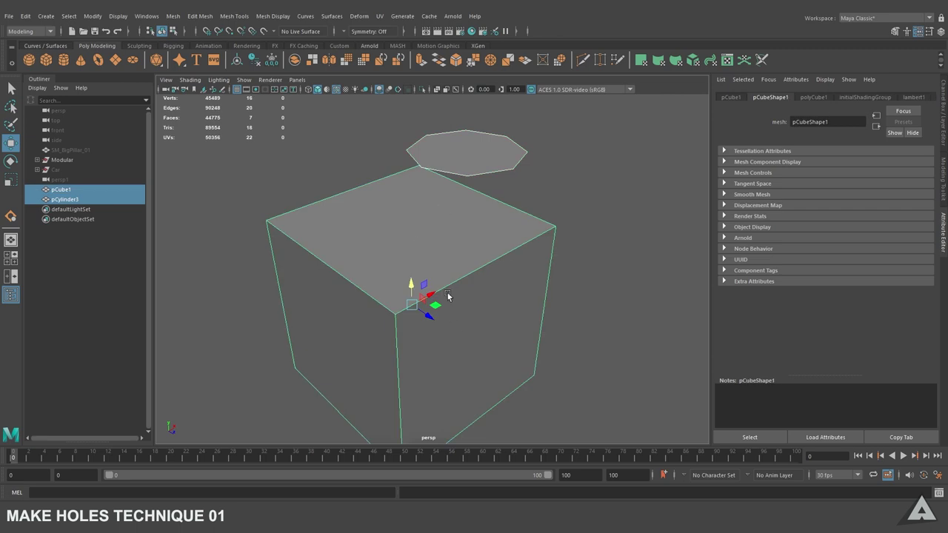
right_click(427, 245, "shift")
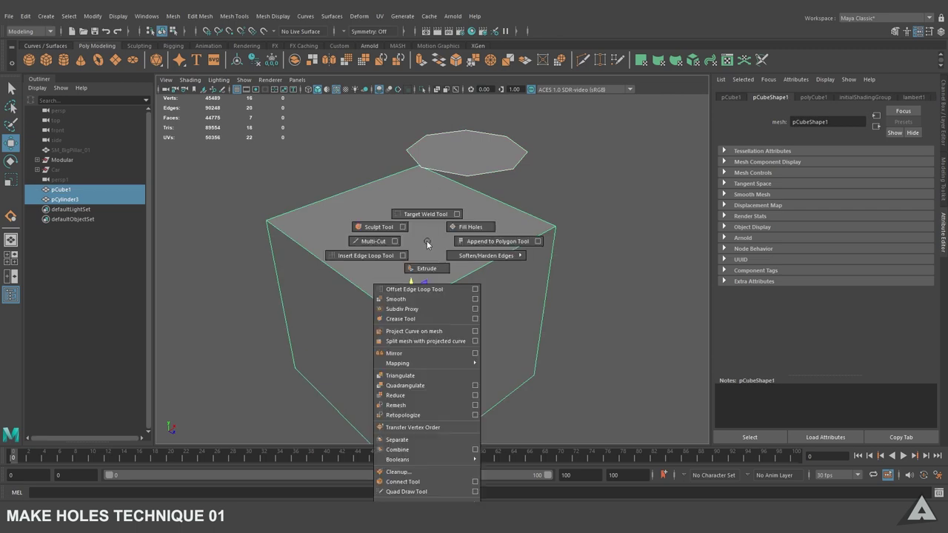
left_click(397, 450)
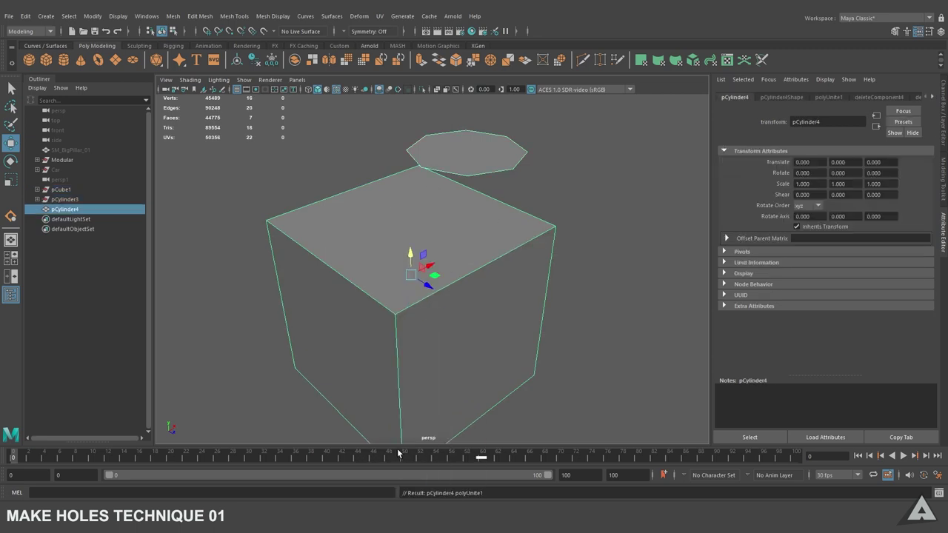
Start the Make Hole tool from Mesh Tools with its settings open
left_click(242, 19)
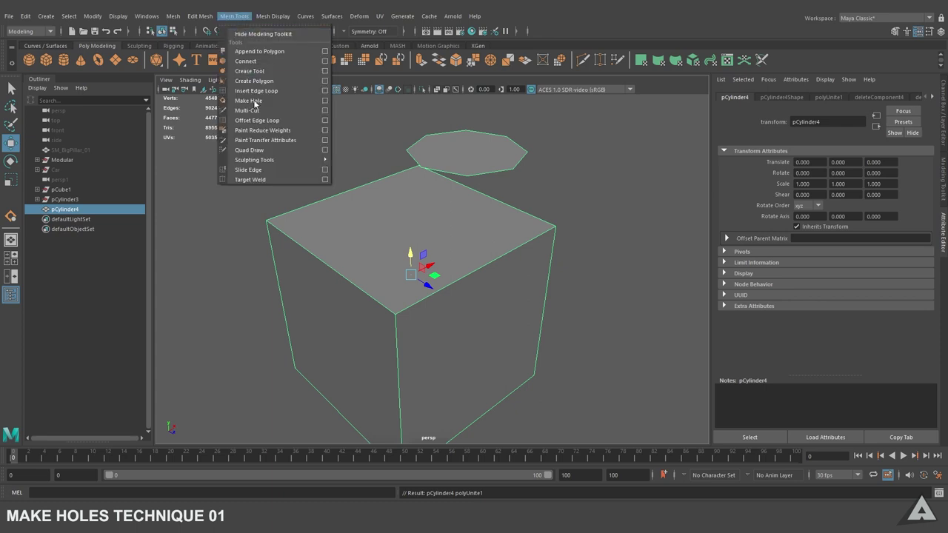
left_click(324, 101)
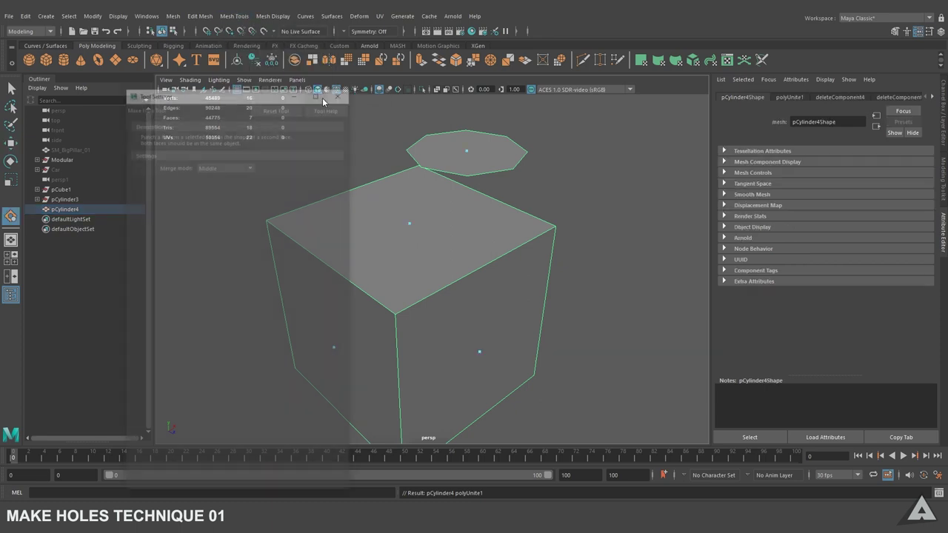
left_click_drag(442, 238, 238, 189, "alt")
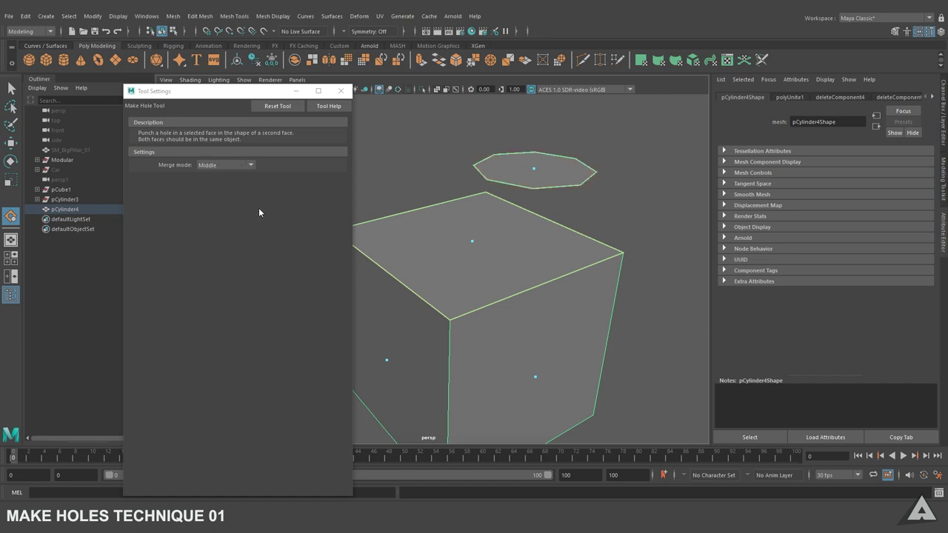
Choose Second in the Make Hole merge mode and inspect the cube top
left_click(249, 166)
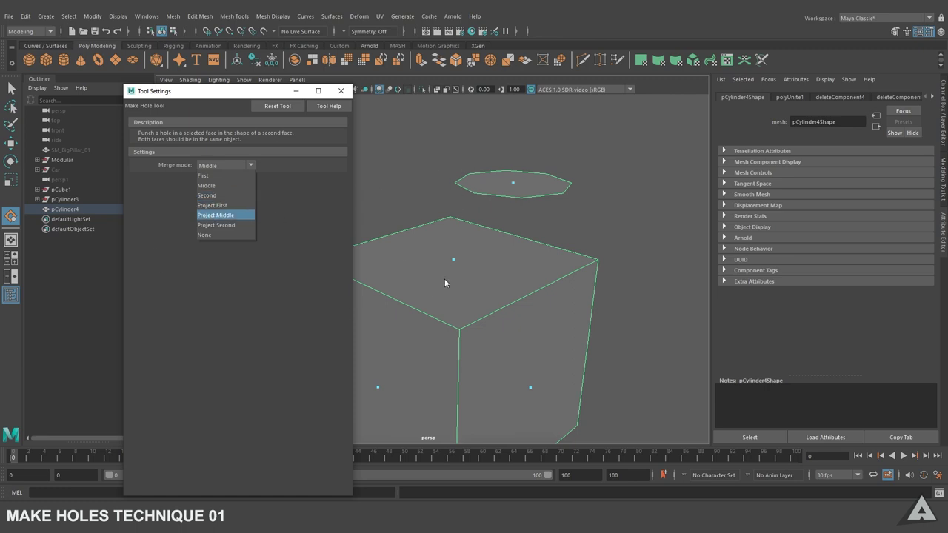
left_click_drag(466, 203, 447, 223, "alt")
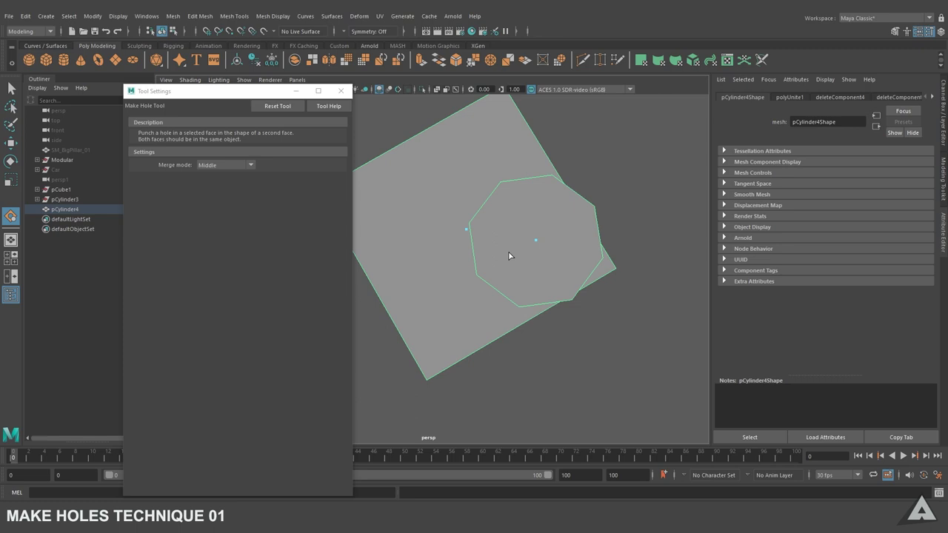
left_click_drag(513, 316, 517, 293, "alt")
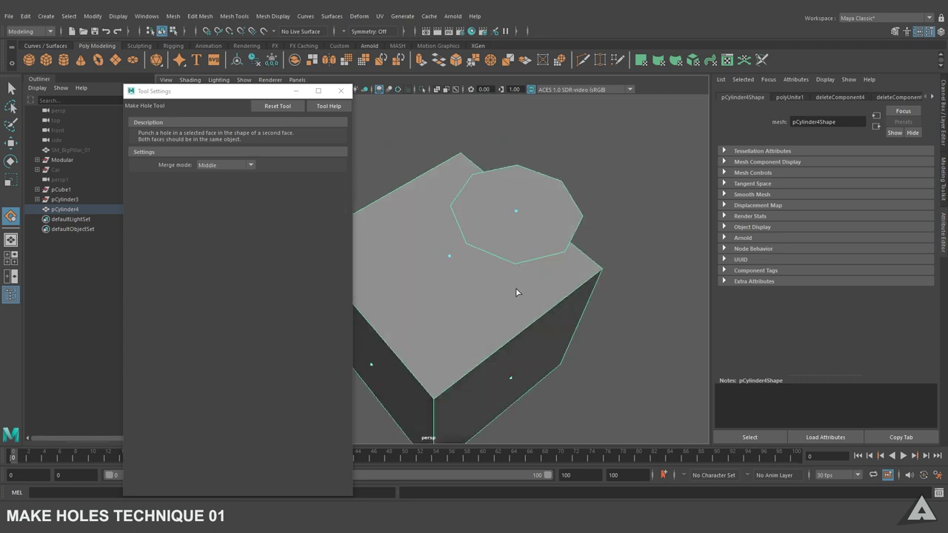
left_click_drag(530, 231, 532, 222, "alt")
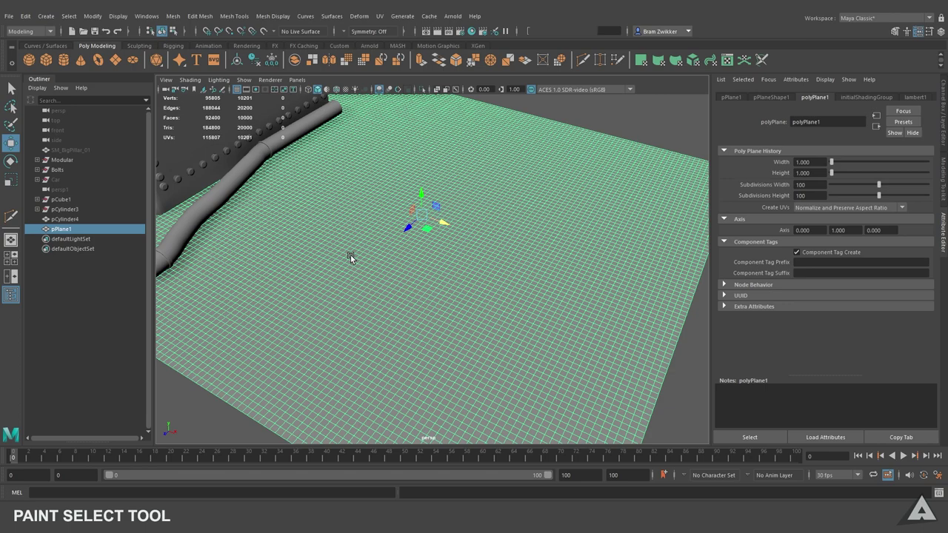
Switch to vertex mode and paint-select a small patch of the plane's vertices
key("F9")
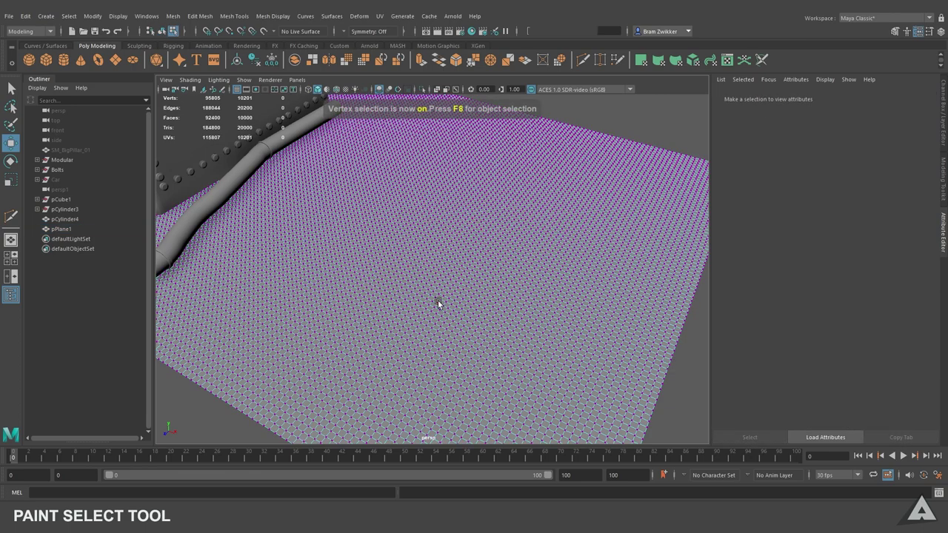
left_click(438, 300)
scroll(438, 300, "up", 3)
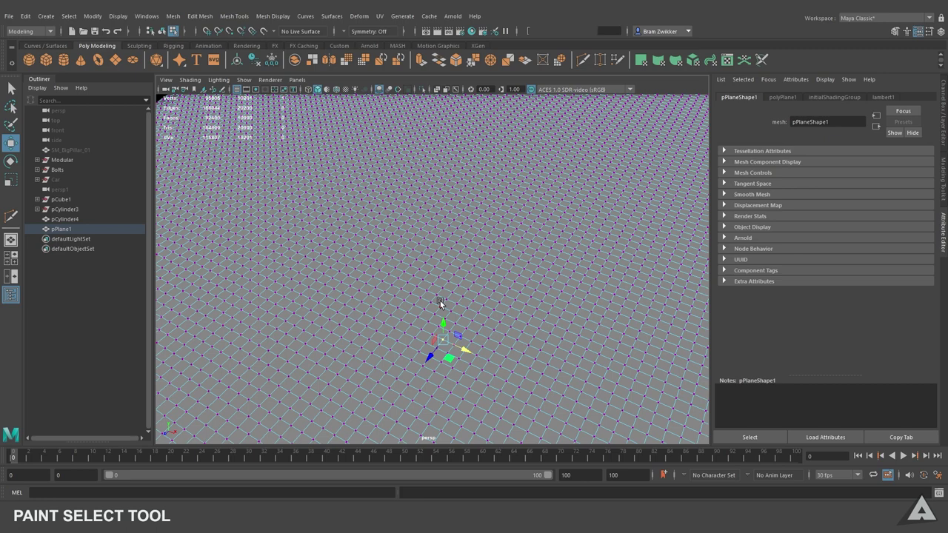
key("q")
left_click(444, 326)
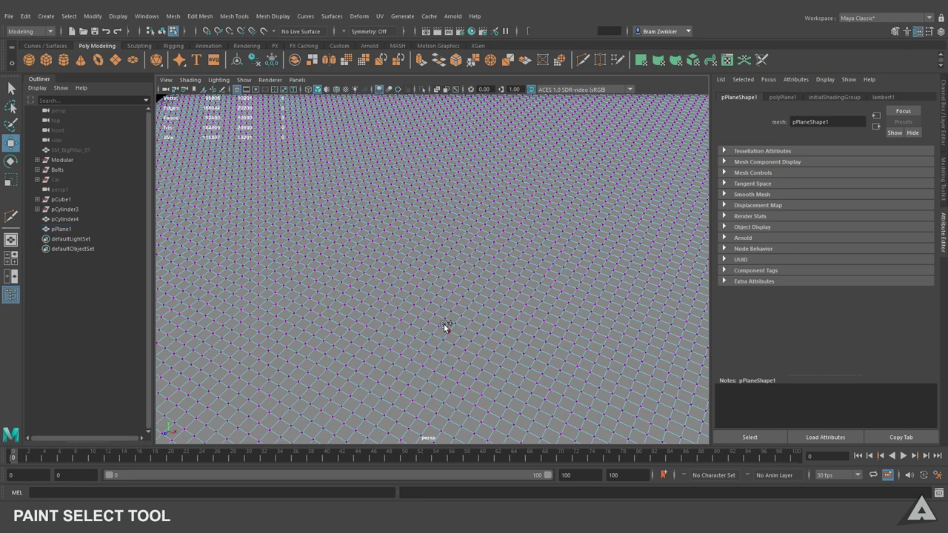
left_click_drag(466, 350, 479, 362)
left_click_drag(491, 227, 490, 227)
key("w")
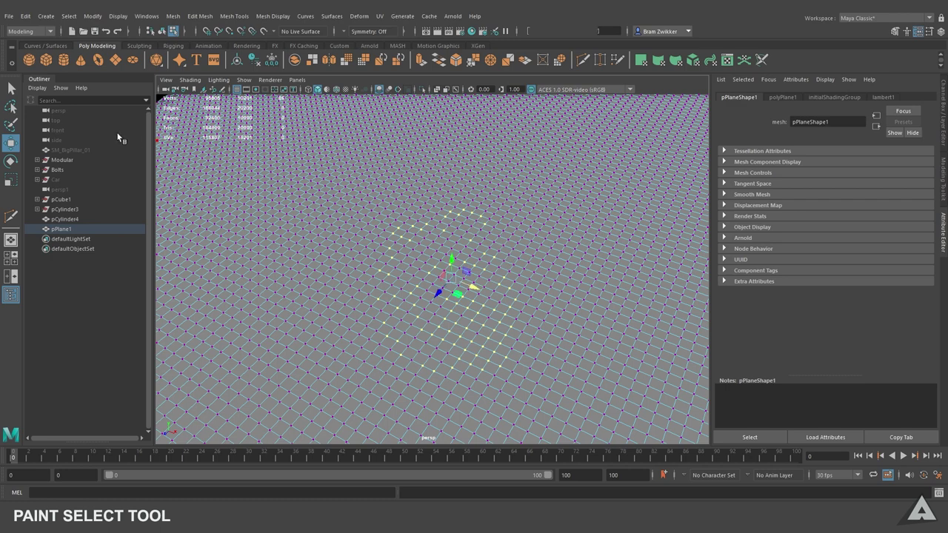
Enlarge the paint brush and paint-select a wide band of vertices across the plane
left_click(9, 126)
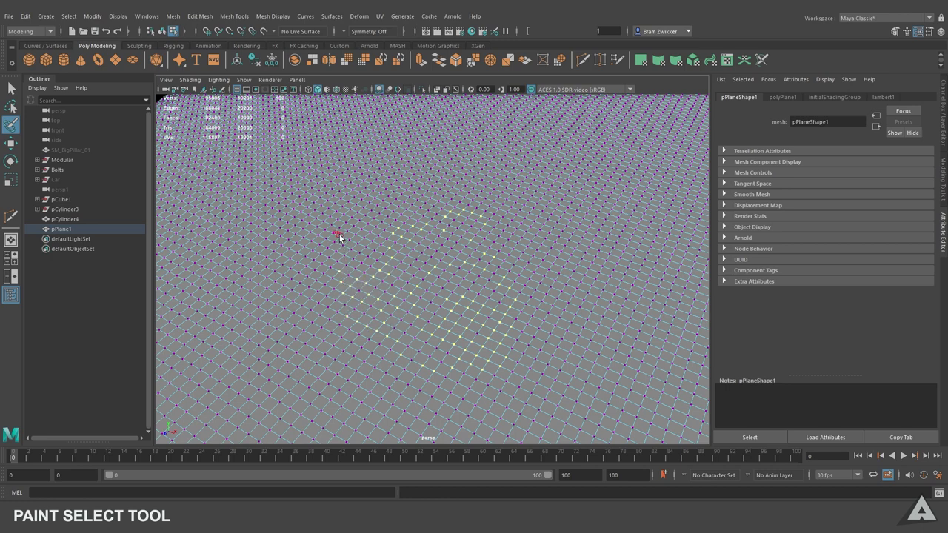
left_click_drag(339, 234, 392, 235)
left_click_drag(363, 229, 606, 254)
mouse_move(468, 256)
left_mouse_down("alt")
mouse_move(450, 154)
mouse_move(455, 165)
mouse_move(434, 190)
mouse_move(487, 346)
left_mouse_up("alt")
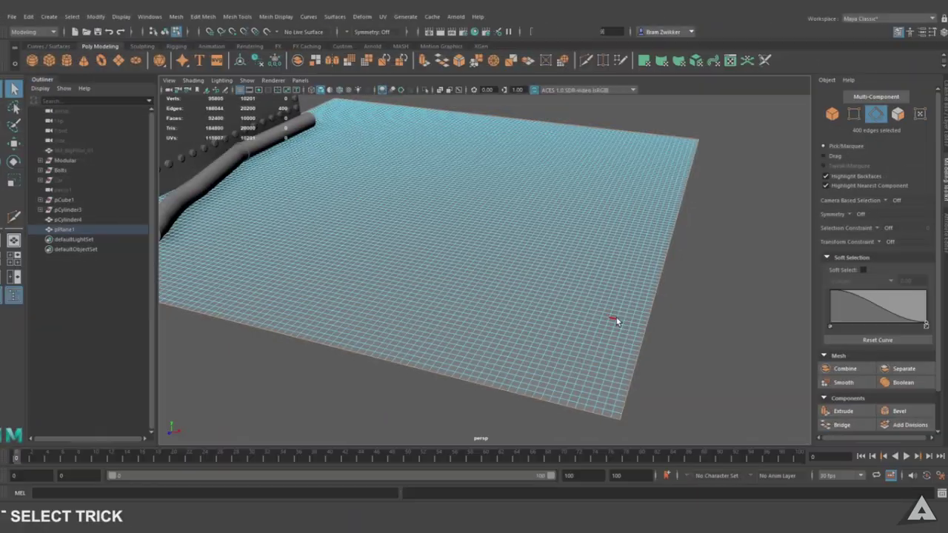
Enable soft selection and set its falloff radius to 50
mouse_move(626, 322)
left_mouse_down("alt")
mouse_move(605, 342)
mouse_move(554, 319)
left_mouse_up("alt")
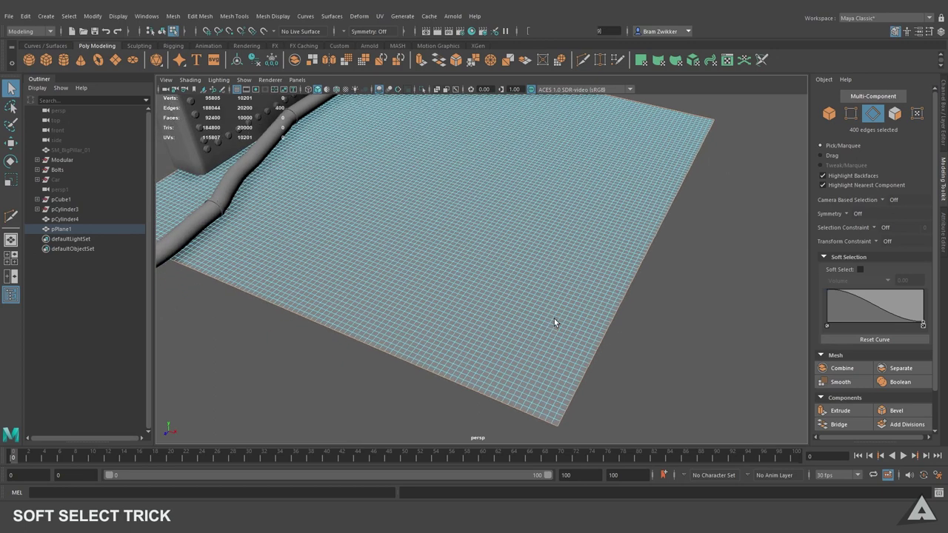
left_click_drag(650, 260, 615, 293, "alt")
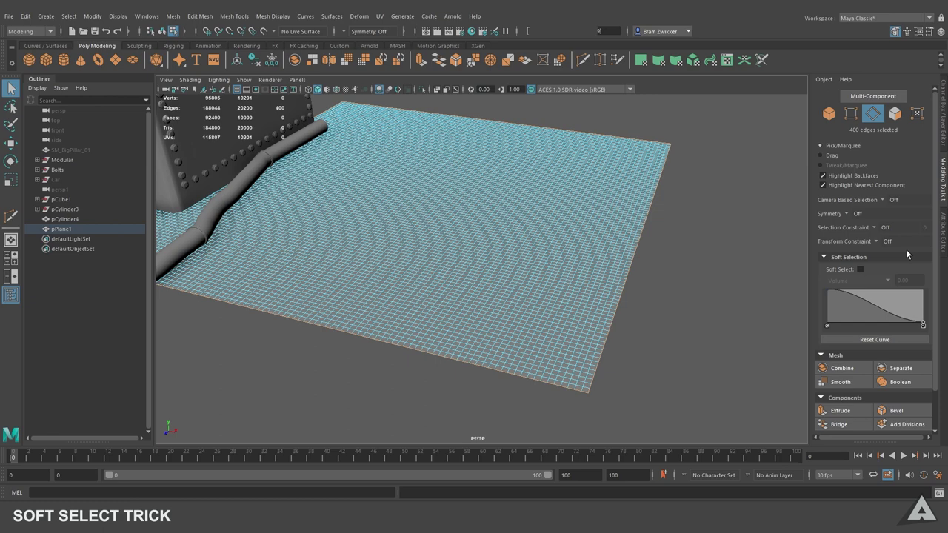
left_click_drag(640, 274, 637, 274, "alt")
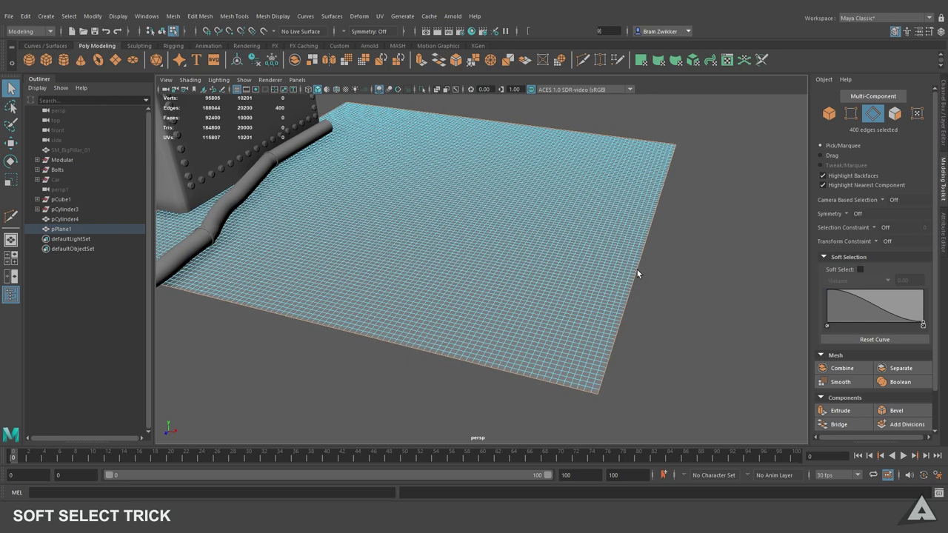
key("b")
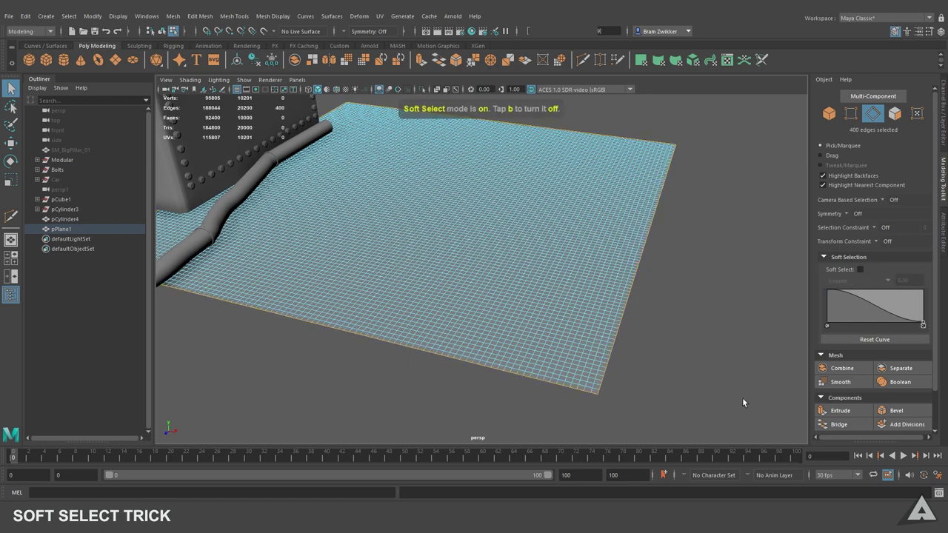
key("b")
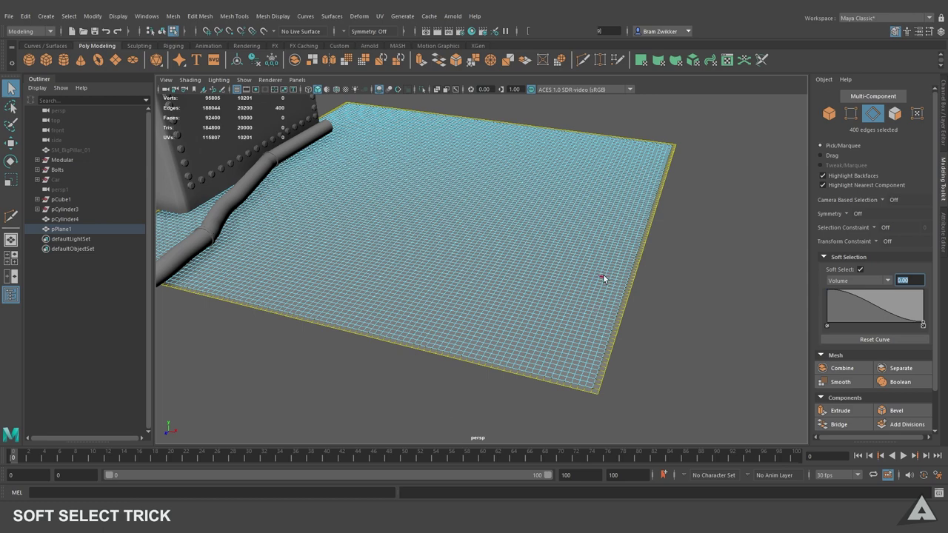
type("50")
key("Return")
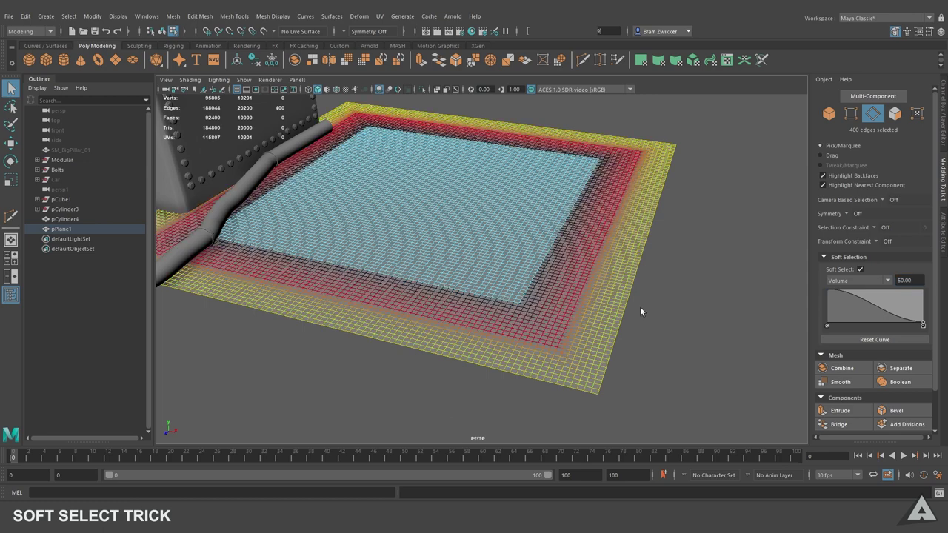
Apply the three-peak wave falloff curve preset in the Soft Selection settings
double_click(11, 146)
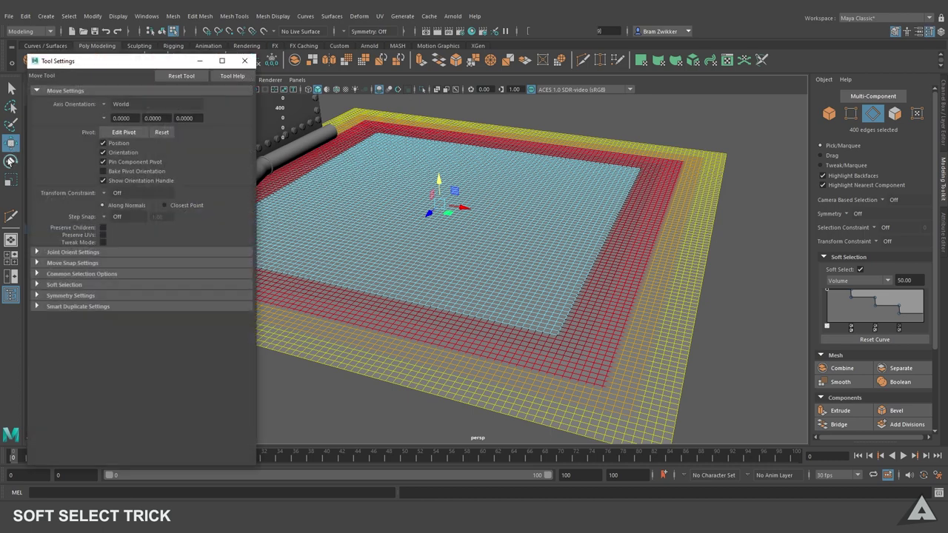
left_click(37, 285)
scroll(63, 317, "down", 1)
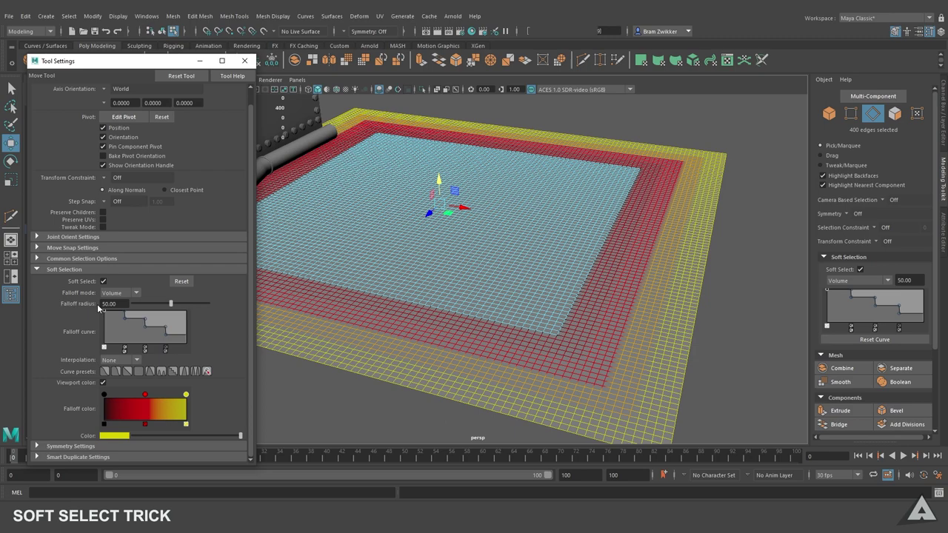
left_click(115, 372)
left_click(150, 371)
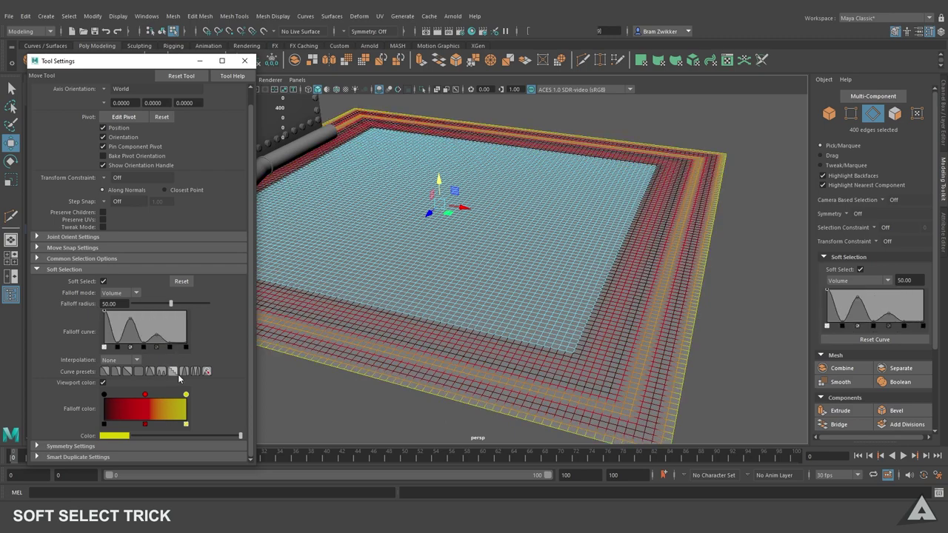
left_click(183, 371)
left_click_drag(438, 184, 434, 126)
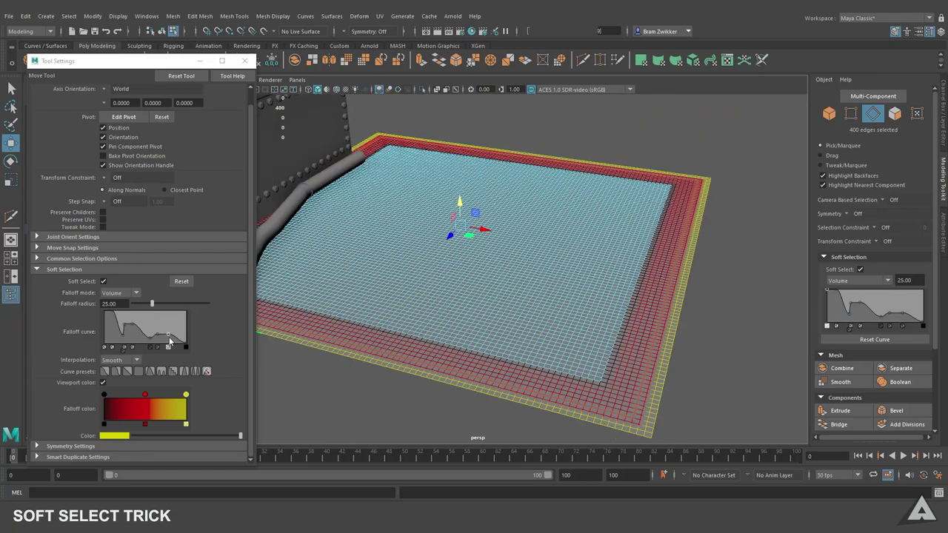
Add and adjust falloff curve keys, then set the falloff radius to 25
left_click_drag(172, 335, 174, 338)
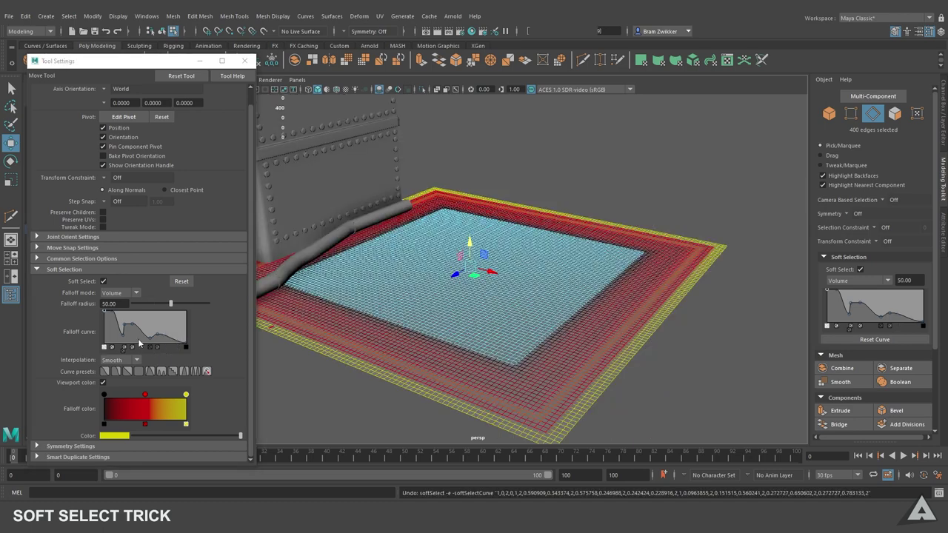
left_click(167, 339)
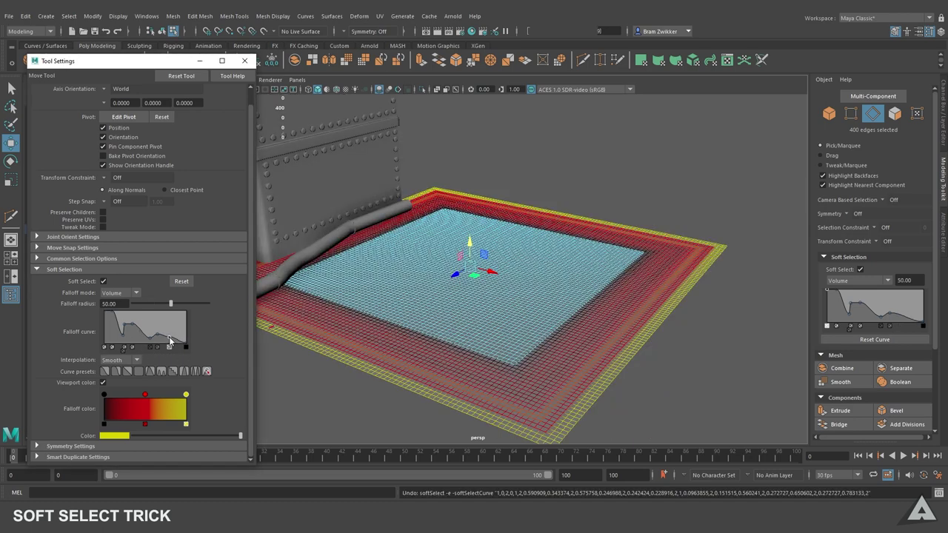
left_click_drag(167, 338, 167, 339)
left_click(107, 304)
type("25")
key("Return")
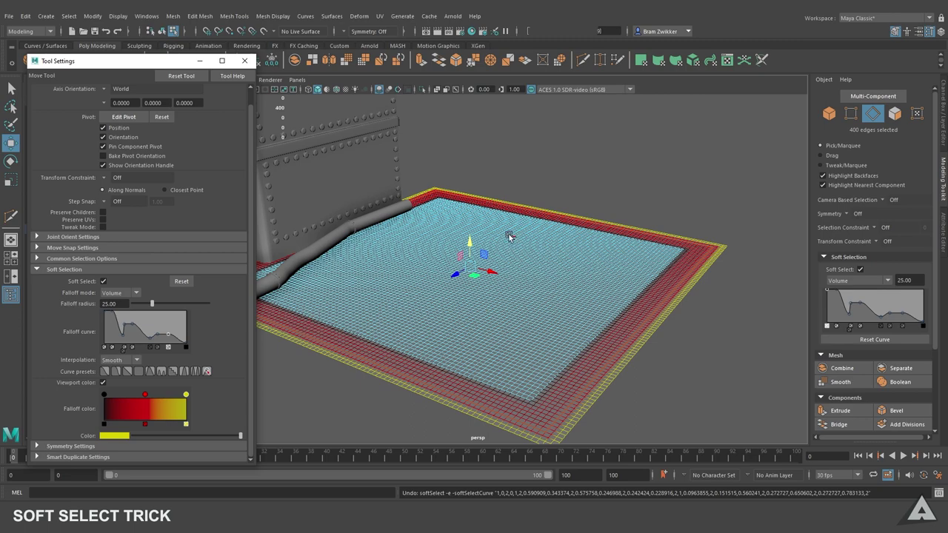
Delete the selected inner faces, leaving the plane's border ring, and clear the selection
left_click_drag(472, 246, 380, 195, "alt")
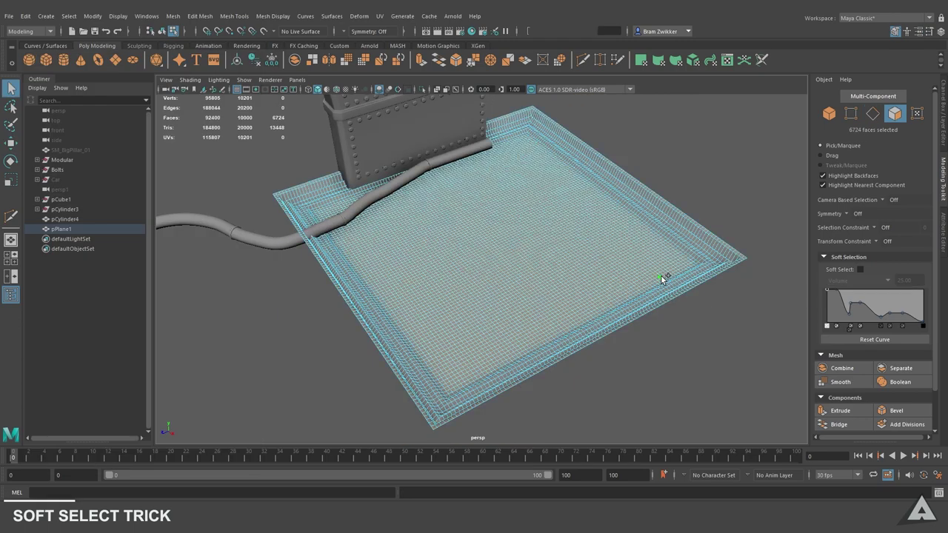
key("Delete")
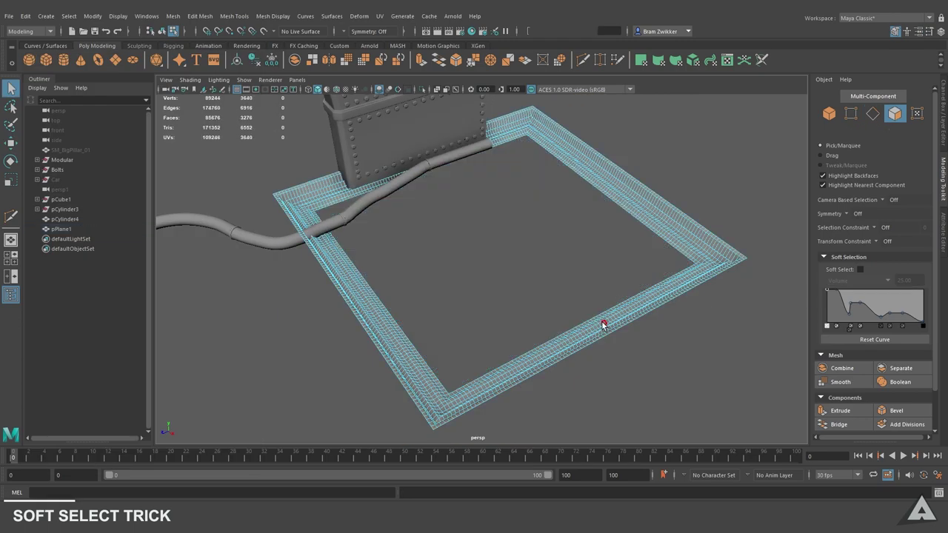
key("F8")
left_click(718, 345)
left_click_drag(675, 242, 624, 352, "alt")
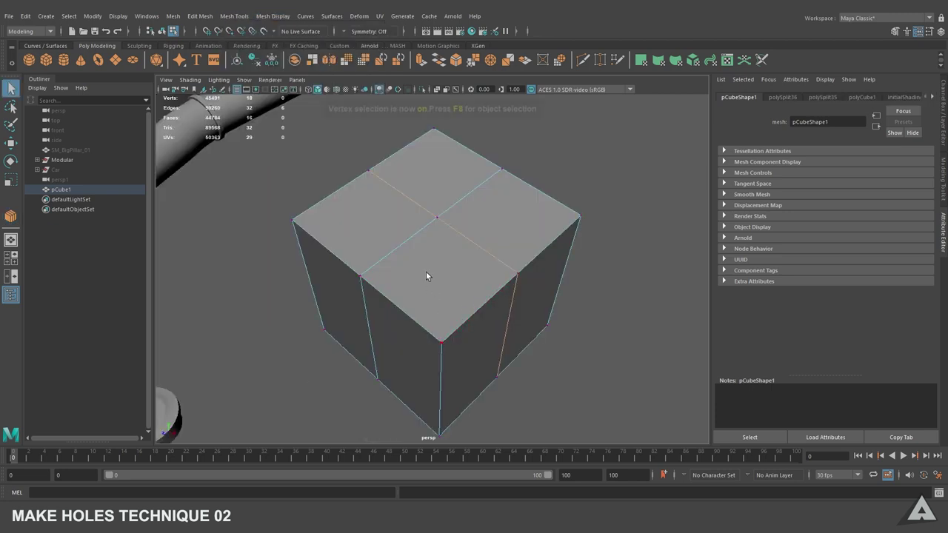
Chamfer the centre vertex of the cube top into a square face with width 0.55
key("F9")
left_click(432, 216)
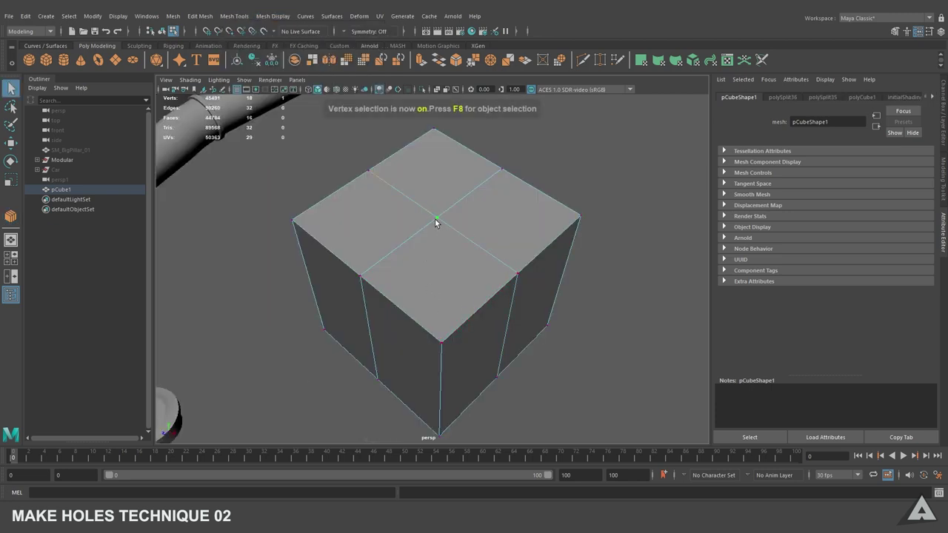
key("w")
right_click(437, 217, "shift")
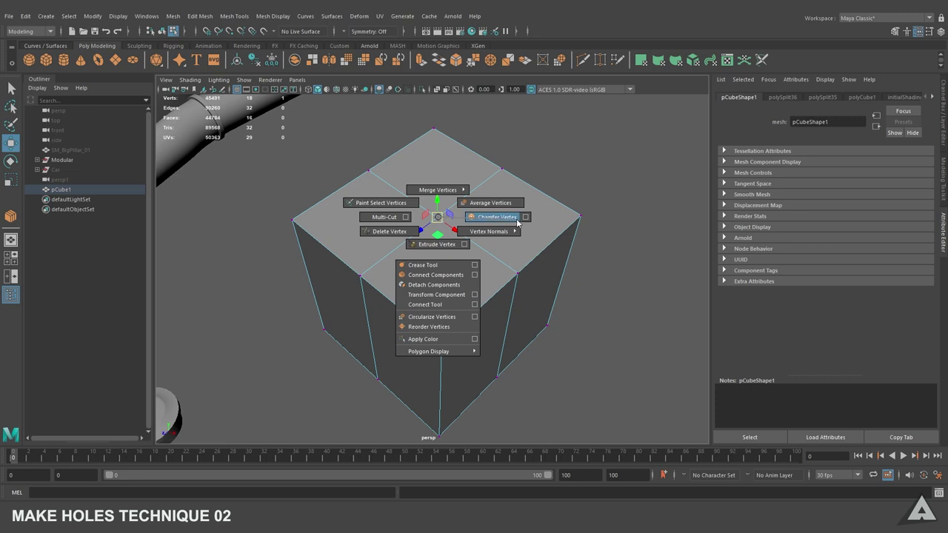
left_click(525, 218)
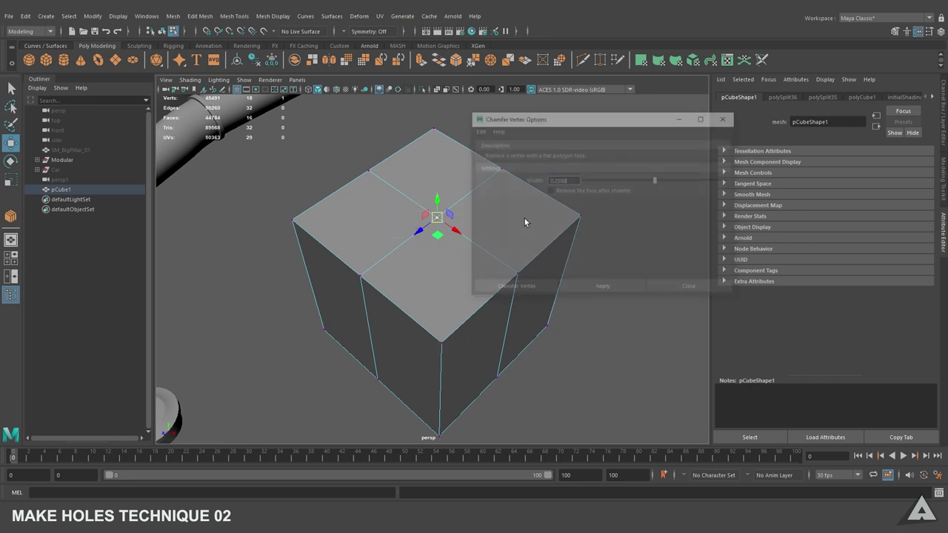
left_click(598, 289)
left_click(690, 289)
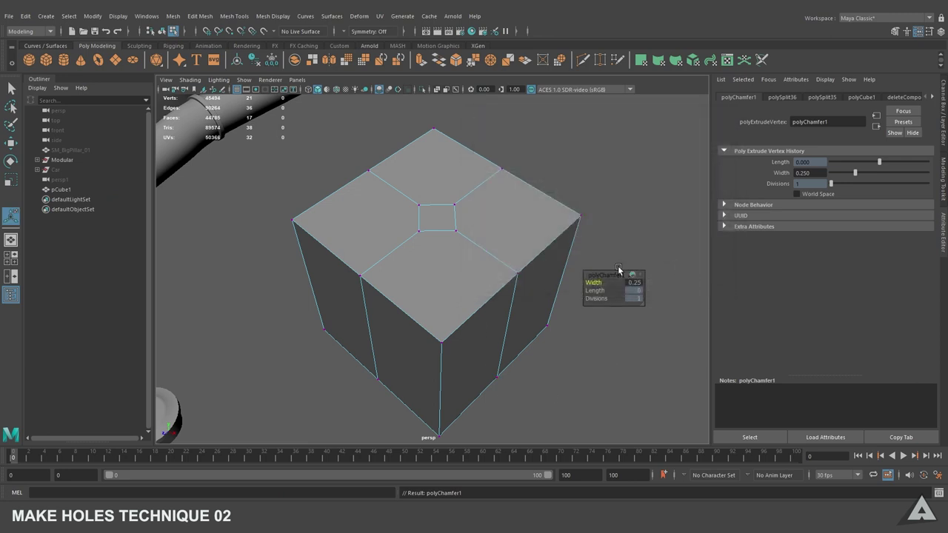
left_click_drag(602, 255, 503, 275, "alt")
middle_click_drag(504, 275, 603, 201)
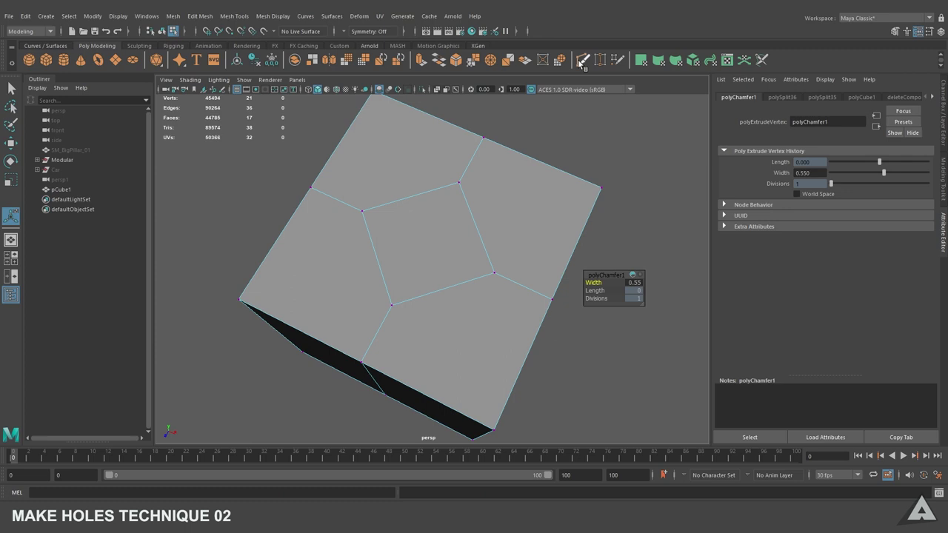
Multi-cut an edge from the cube's corner vertex to the inner square
left_click(582, 60)
left_click(601, 188)
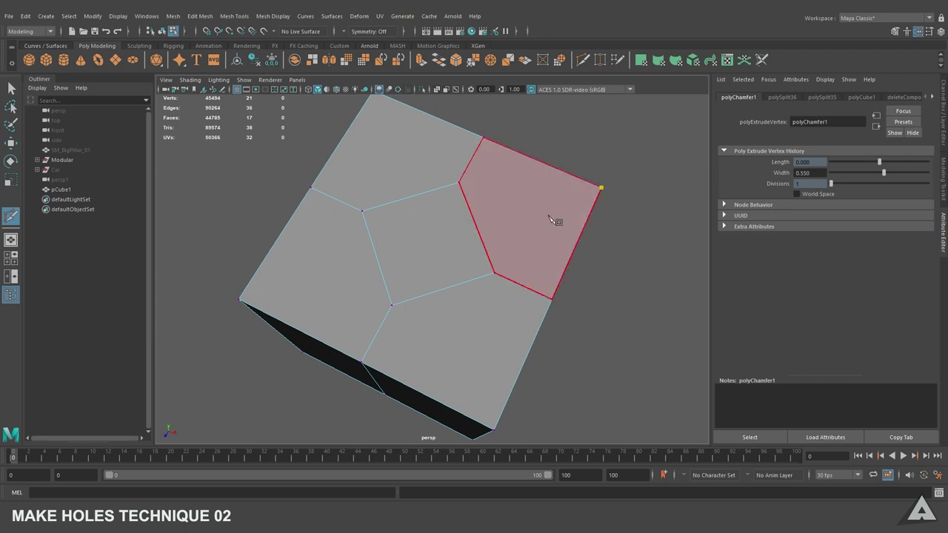
left_click(478, 226)
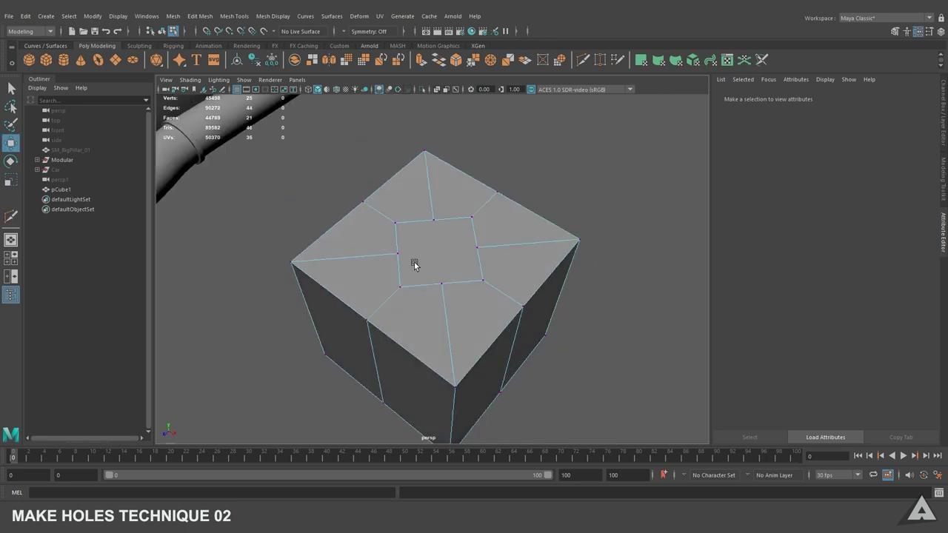
Scale the four inner-square vertices outward to form an octagon
left_click(387, 249)
left_click(433, 206, "shift")
left_click(490, 241, "shift")
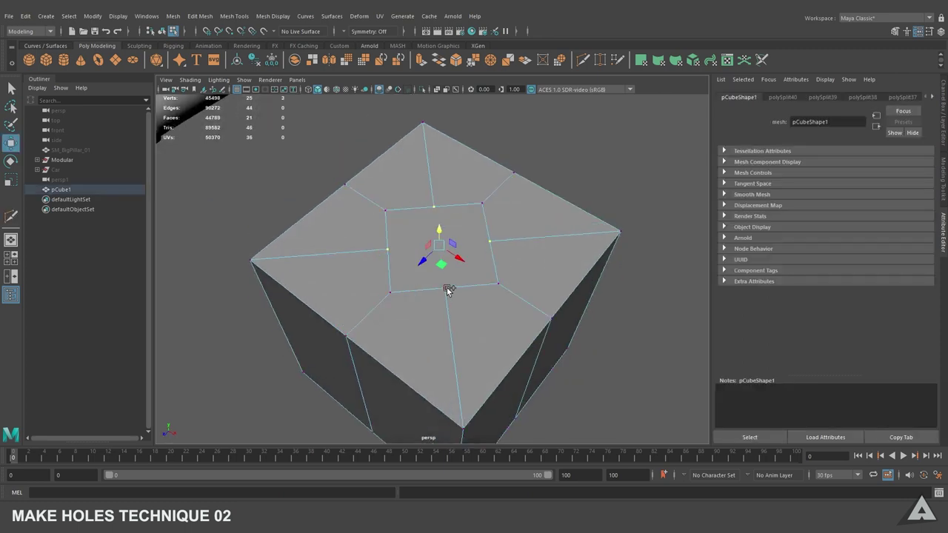
left_click(444, 288, "shift")
key("r")
left_click_drag(435, 272, 442, 272)
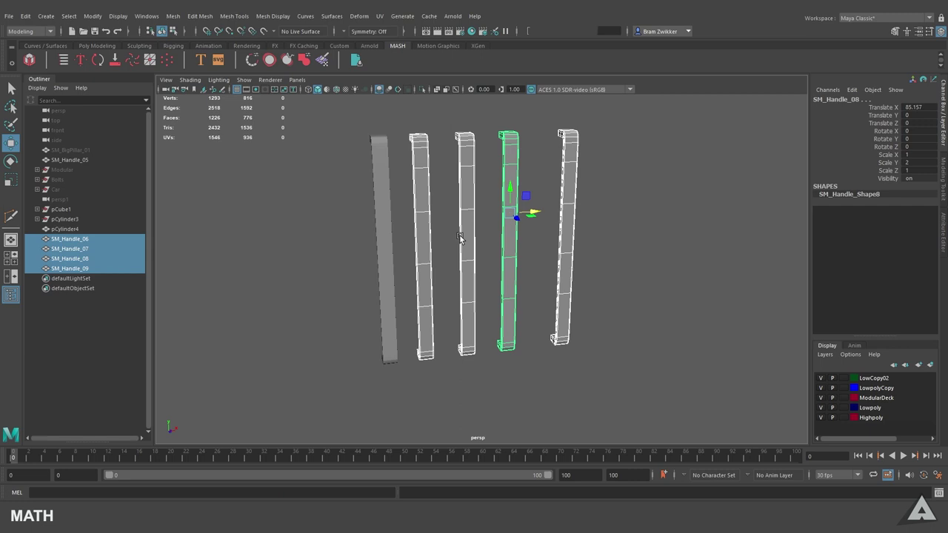
middle_click_drag(489, 210, 462, 237, "alt")
left_click_drag(309, 259, 663, 313)
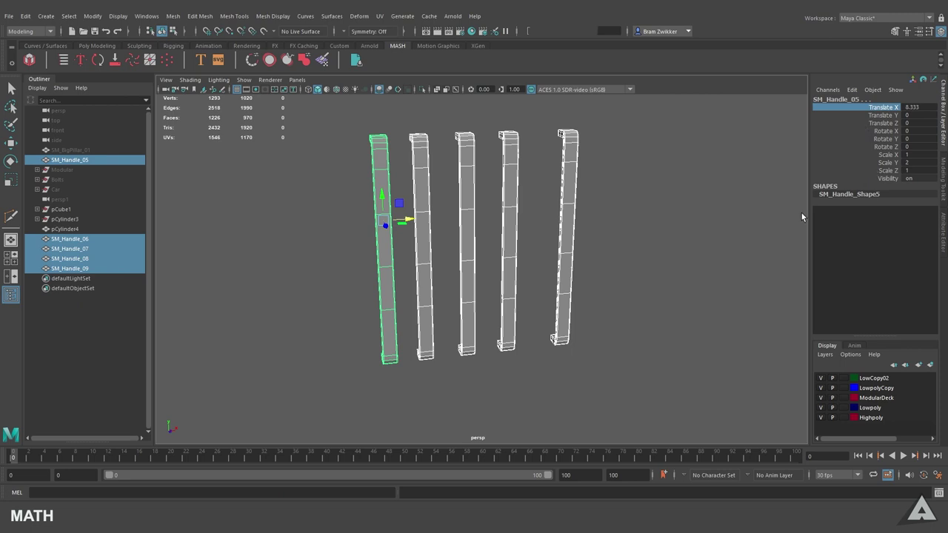
left_click(897, 163)
type("*=")
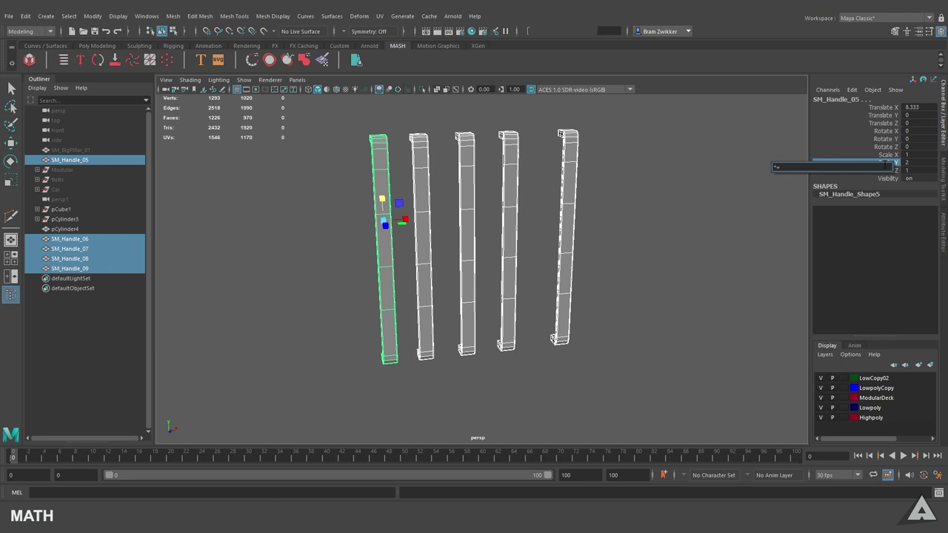
type("2")
key("Return")
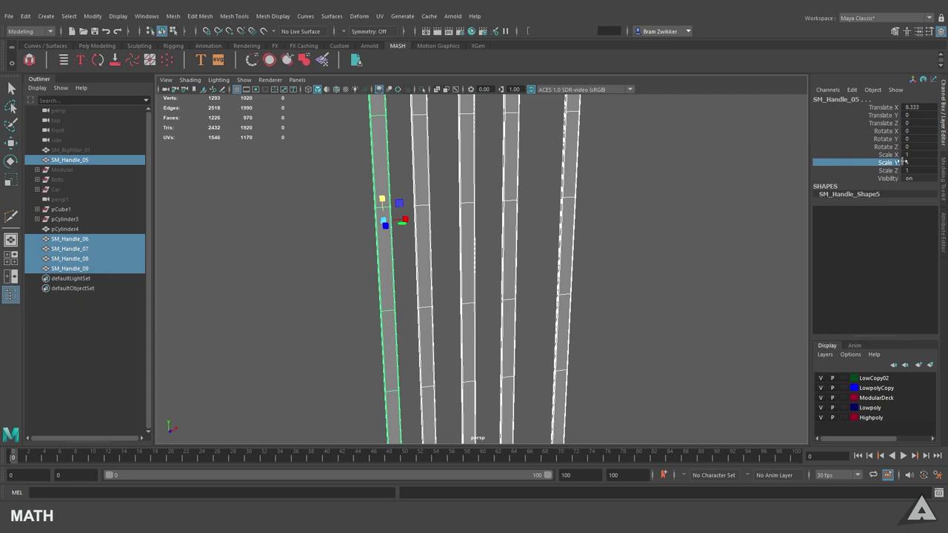
key("ctrl+z")
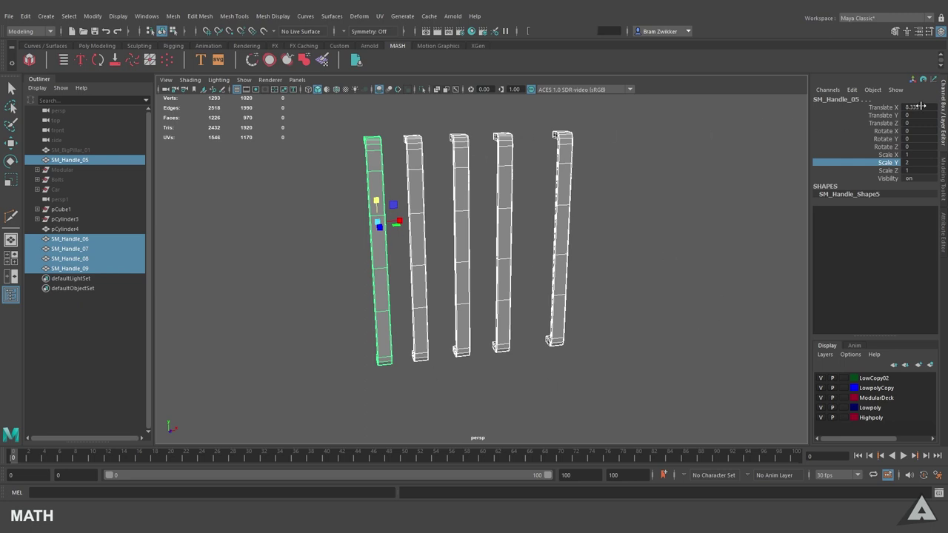
Select all five handles and enter a Translate X expression starting with '(200'
left_click(388, 265)
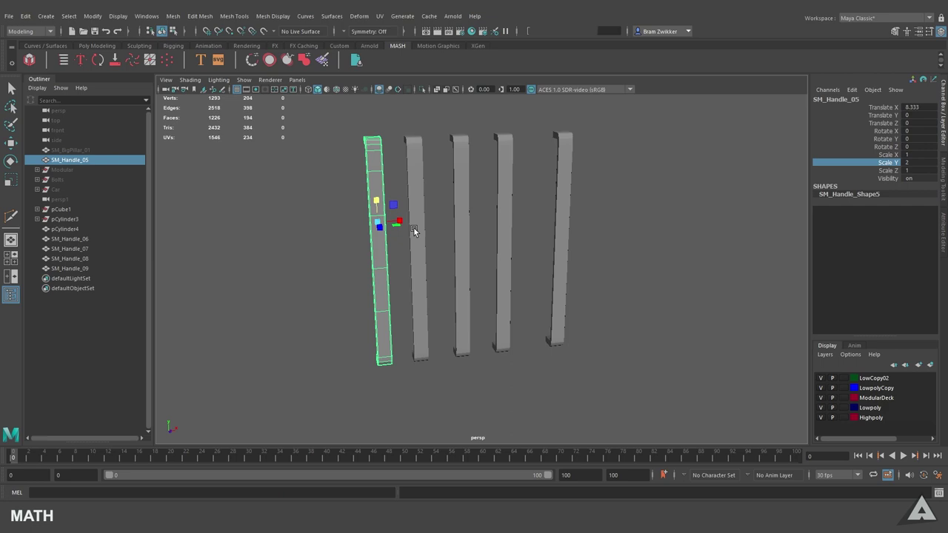
left_click_drag(250, 341, 684, 241, "shift")
left_click(886, 108)
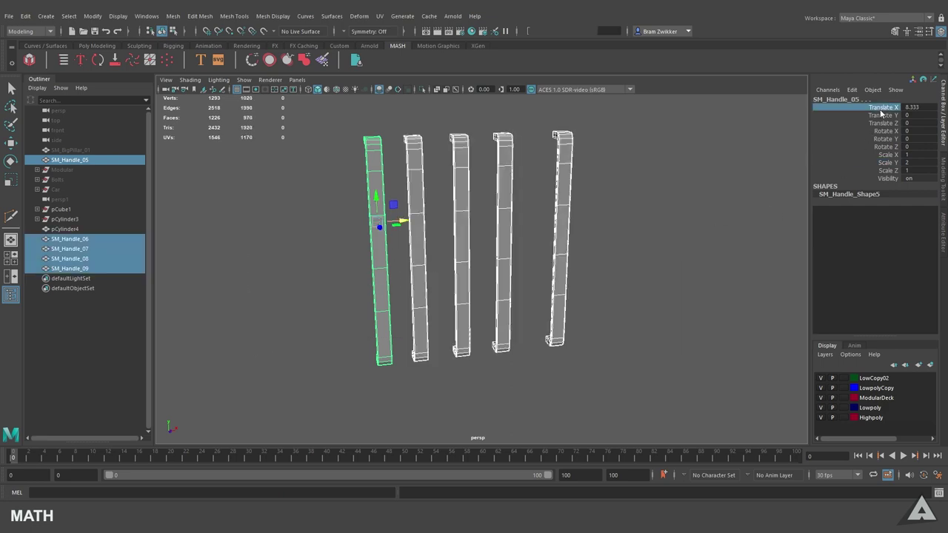
left_click(893, 109)
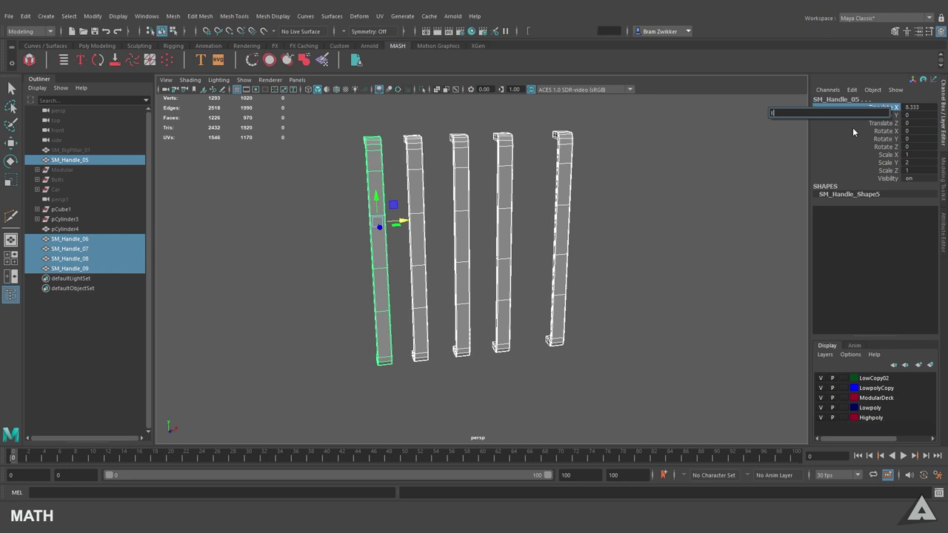
type("(200")
key("Return")
Spread the reselected handles evenly over 200 units in Translate X, then select the leftmost
left_click(645, 232)
left_click_drag(249, 339, 717, 194)
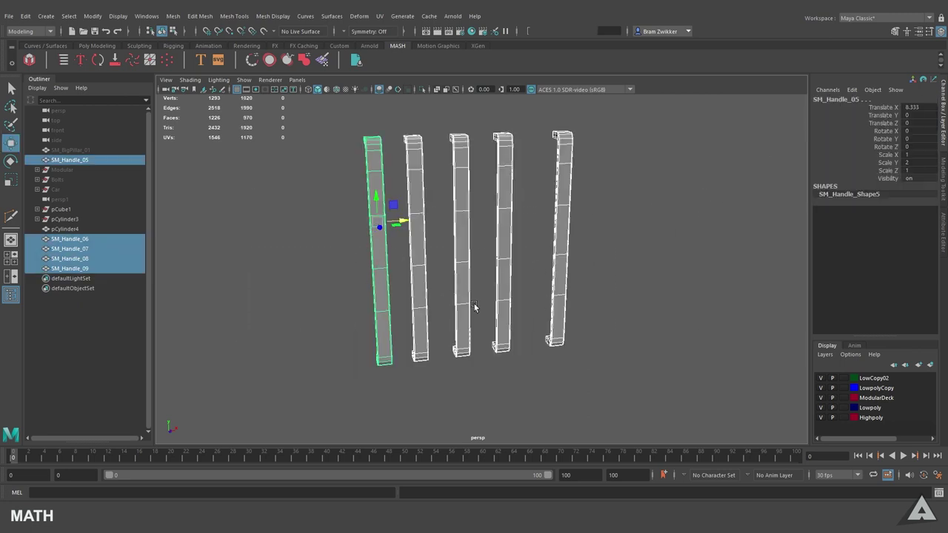
left_click(882, 107)
type("ll200")
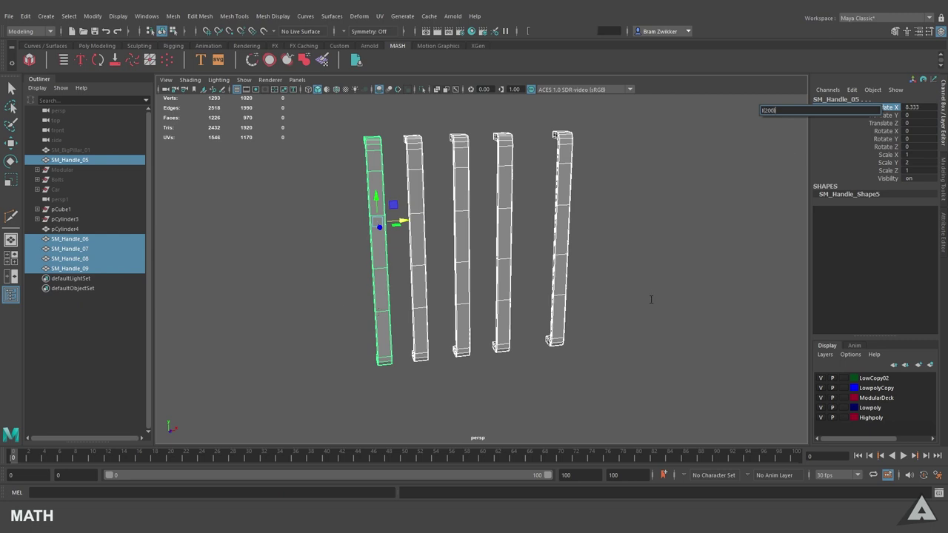
key("Return")
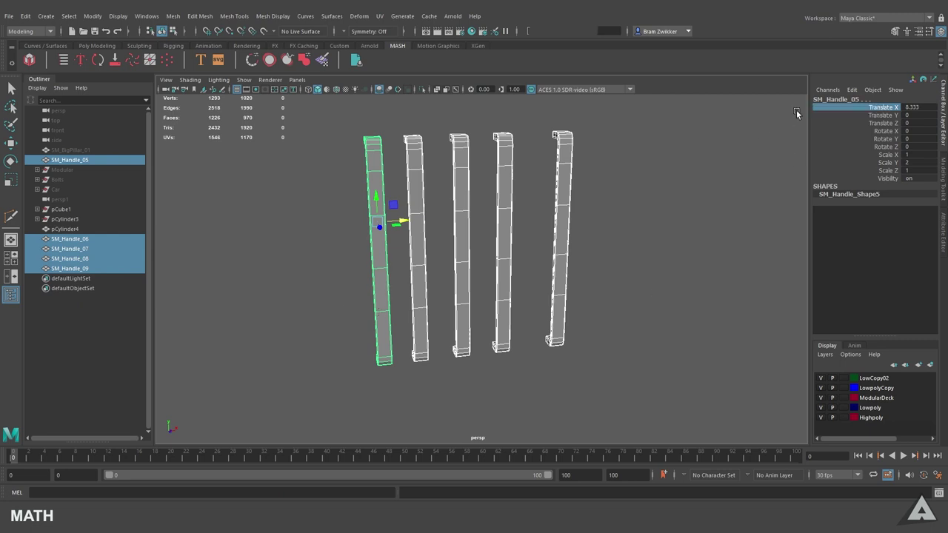
left_click(474, 363)
left_click(369, 294)
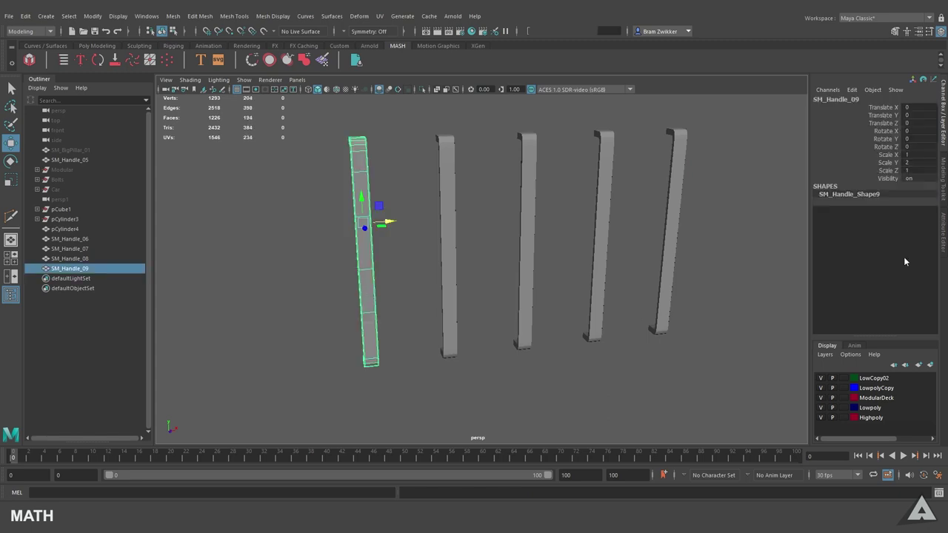
Check the second through fourth handles' positions, then select SM_Handle_05 with all handles in view
left_click(455, 242)
left_click(528, 242)
left_click(605, 245)
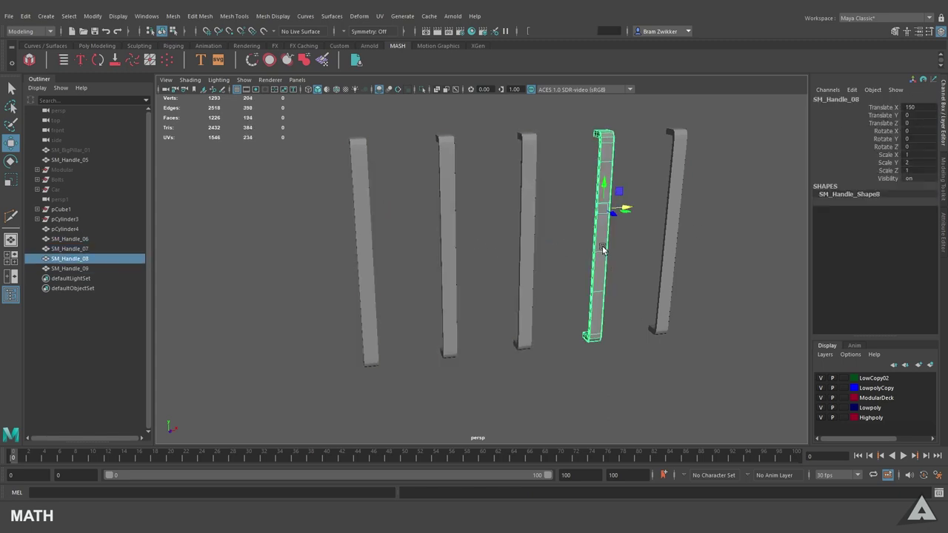
left_click(675, 226)
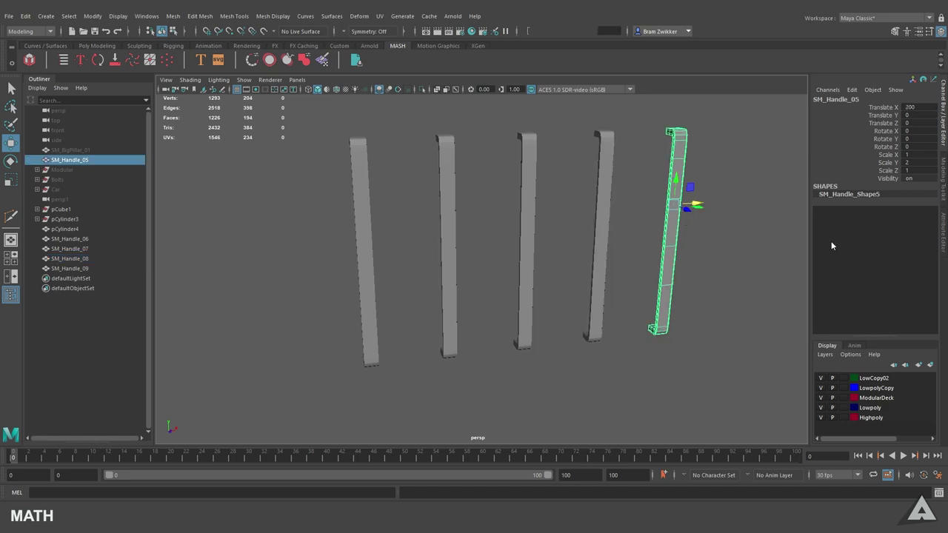
middle_click_drag(831, 241, 554, 300, "alt")
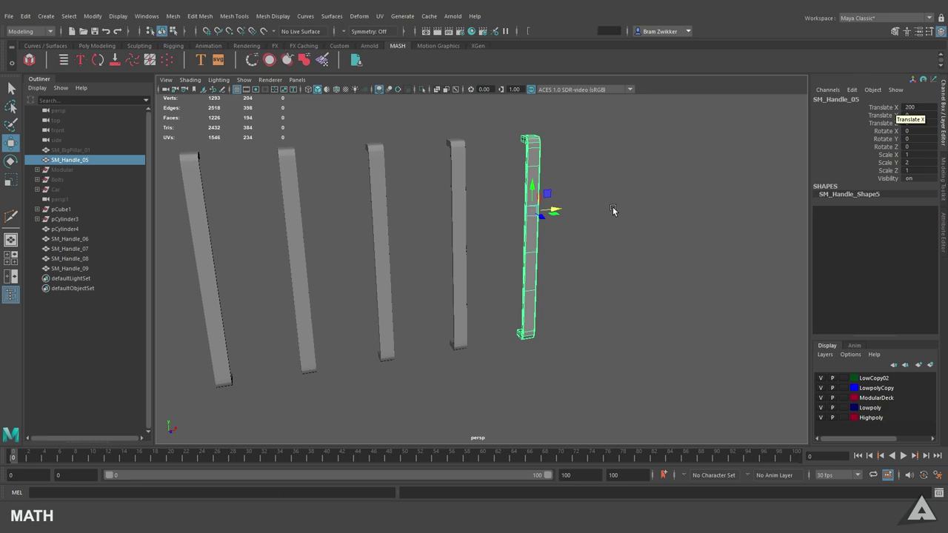
Test *2 and another expression on SM_Handle_05's Translate X, undoing each back to 200
double_click(883, 109)
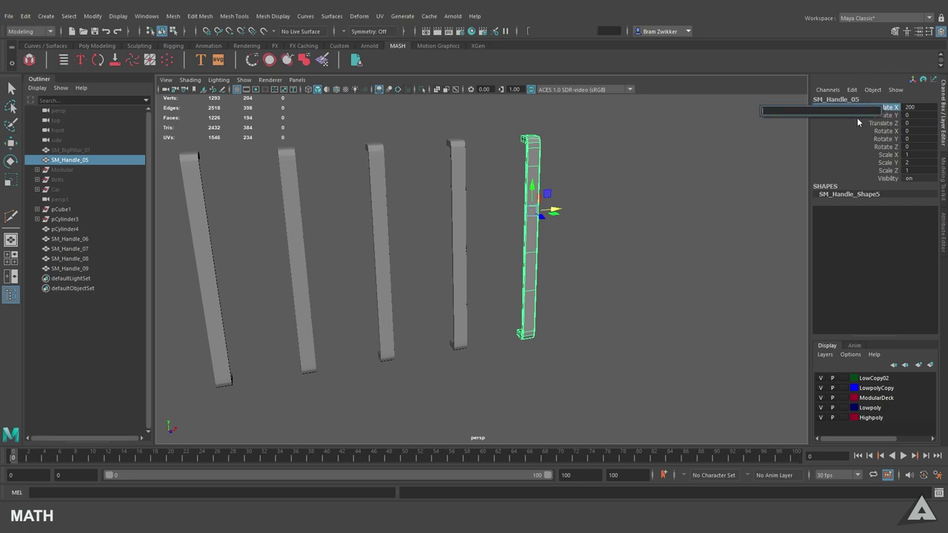
type("*2")
key("Return")
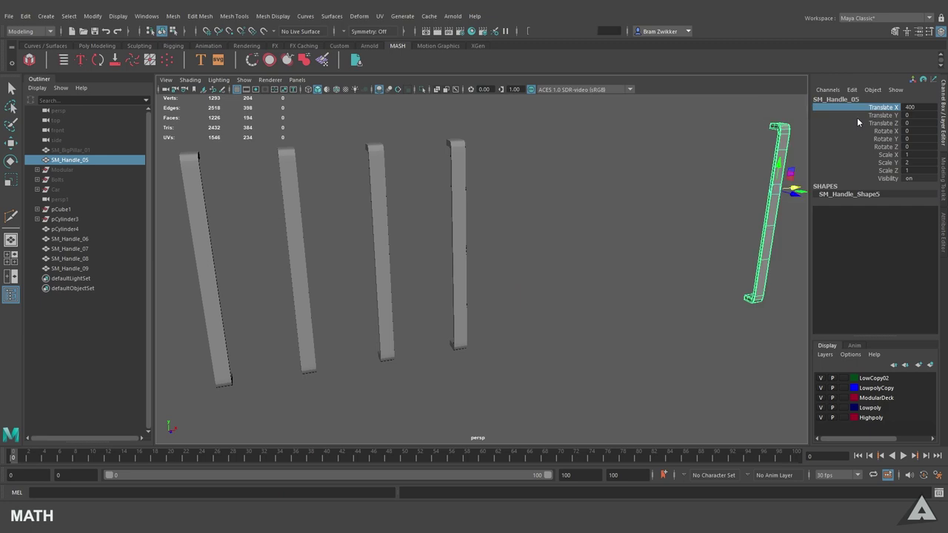
key("ctrl+z")
double_click(854, 111)
type("-=2")
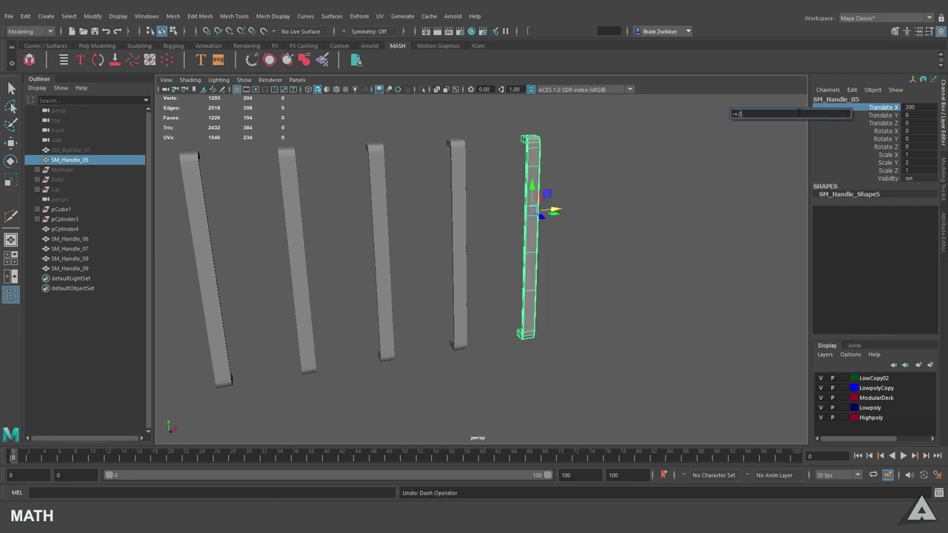
key("Return")
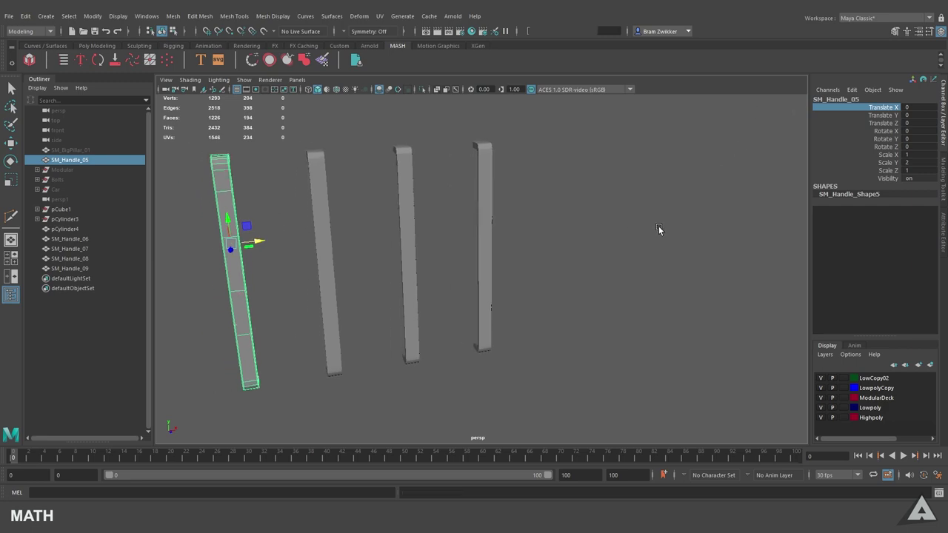
key("ctrl+z")
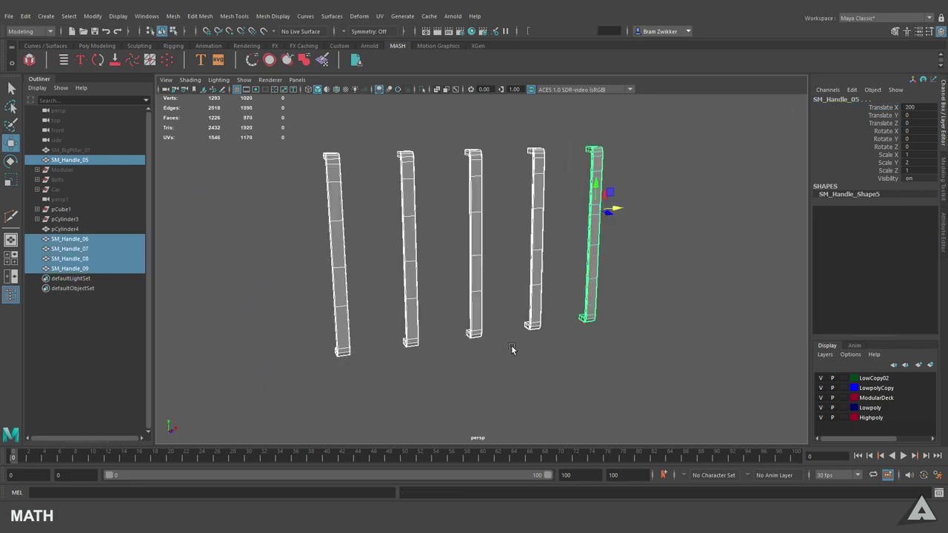
left_click(887, 108)
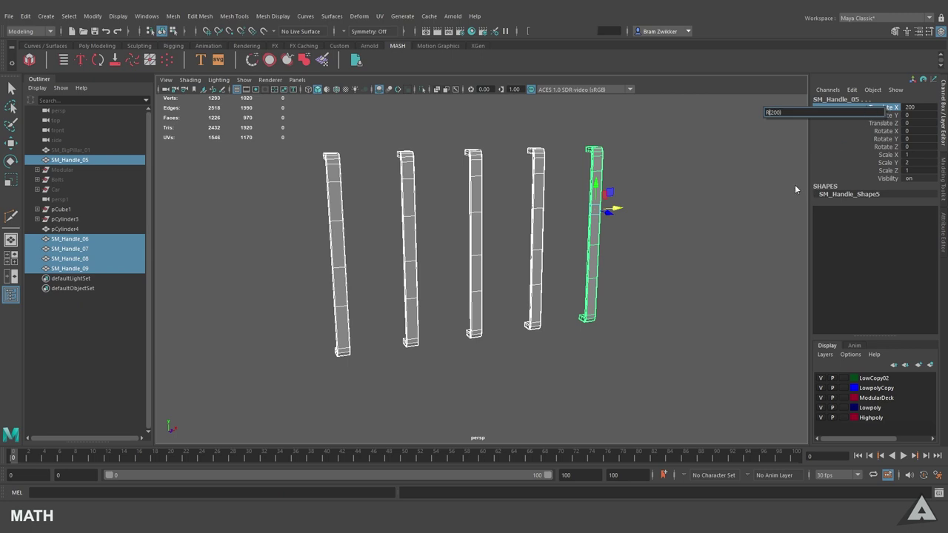
key("Return")
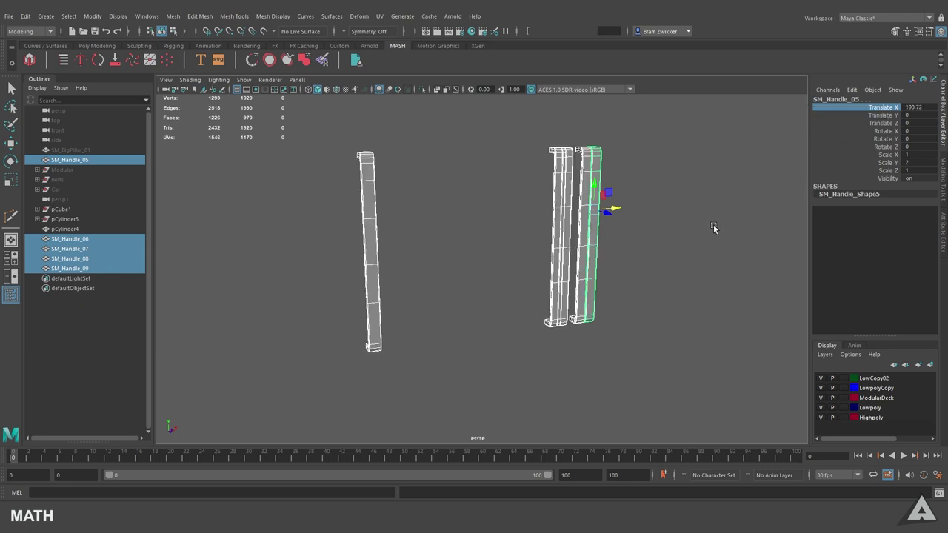
key("ctrl+z")
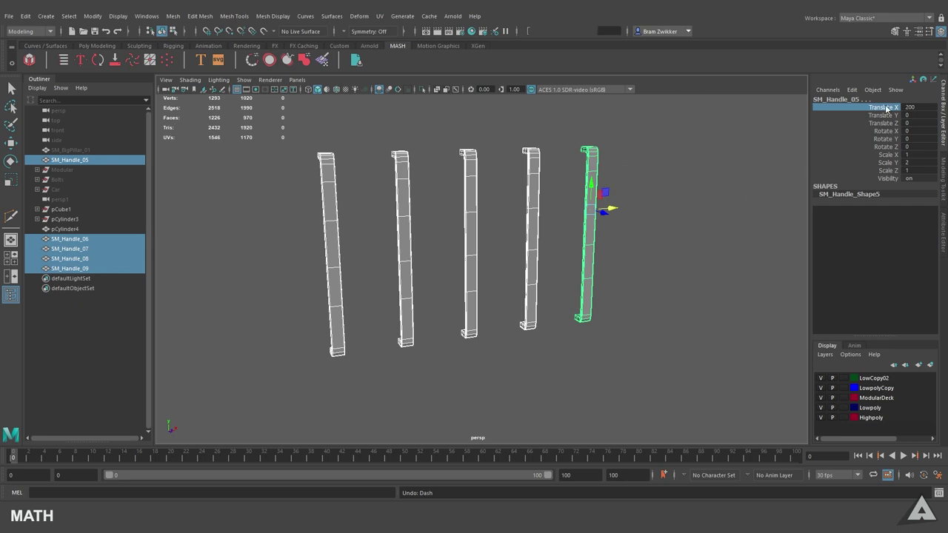
left_click(884, 109)
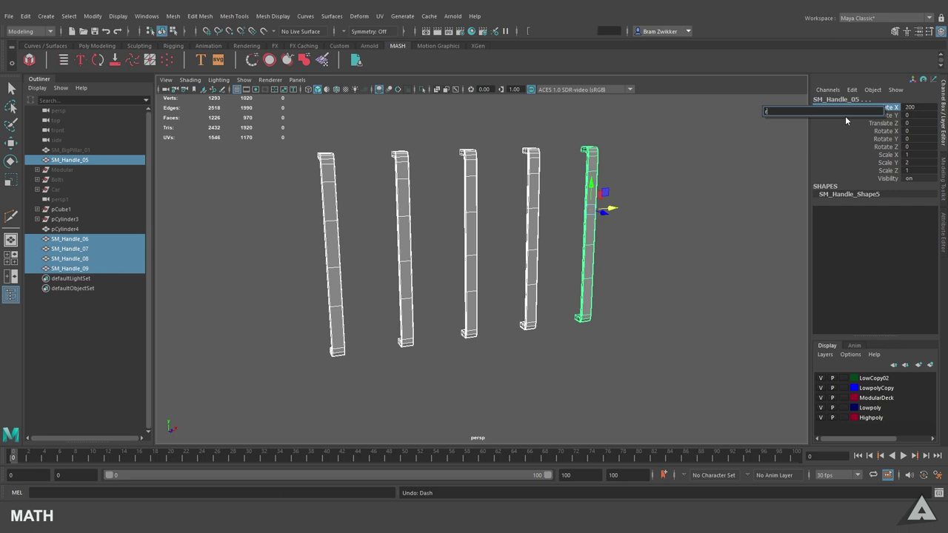
type("r(200)")
key("Return")
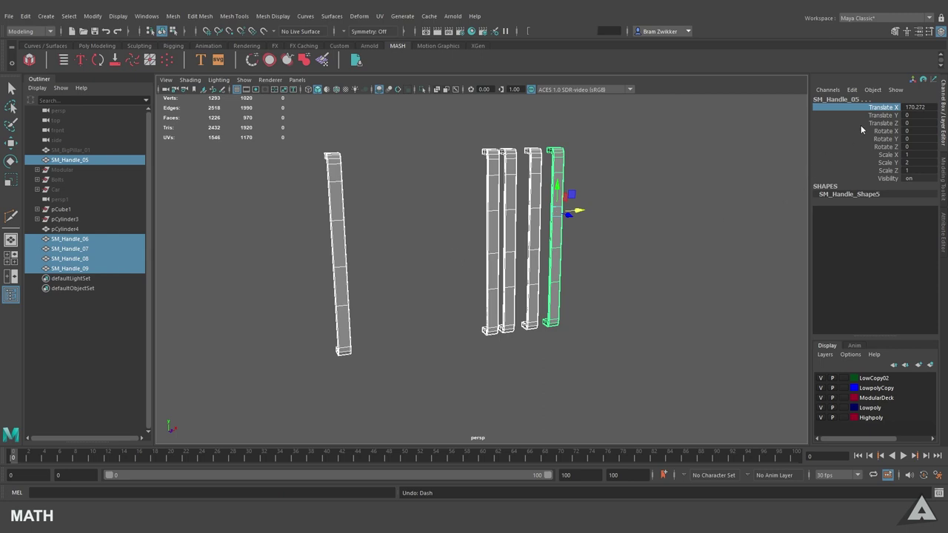
key("ctrl+z")
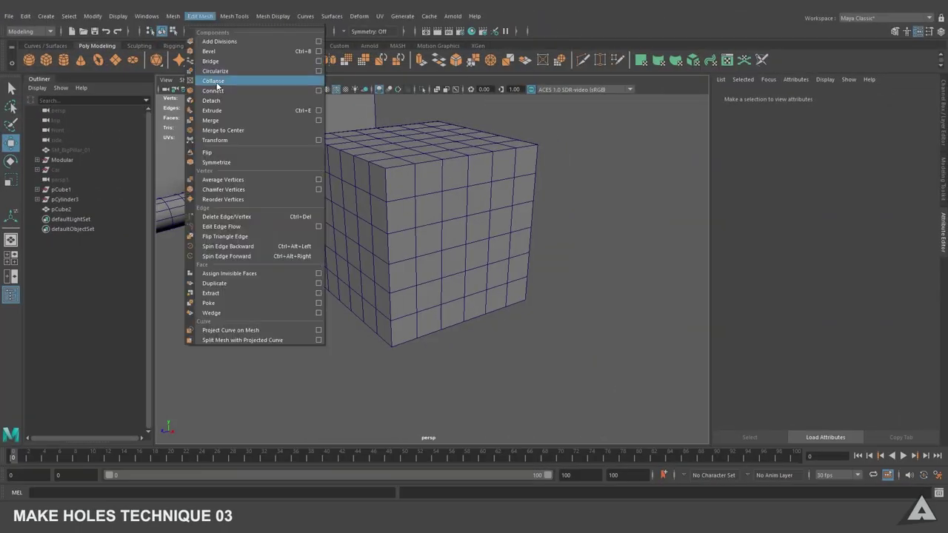
Select a square block of faces on the cube's front in face mode
key("F11")
left_click(478, 256)
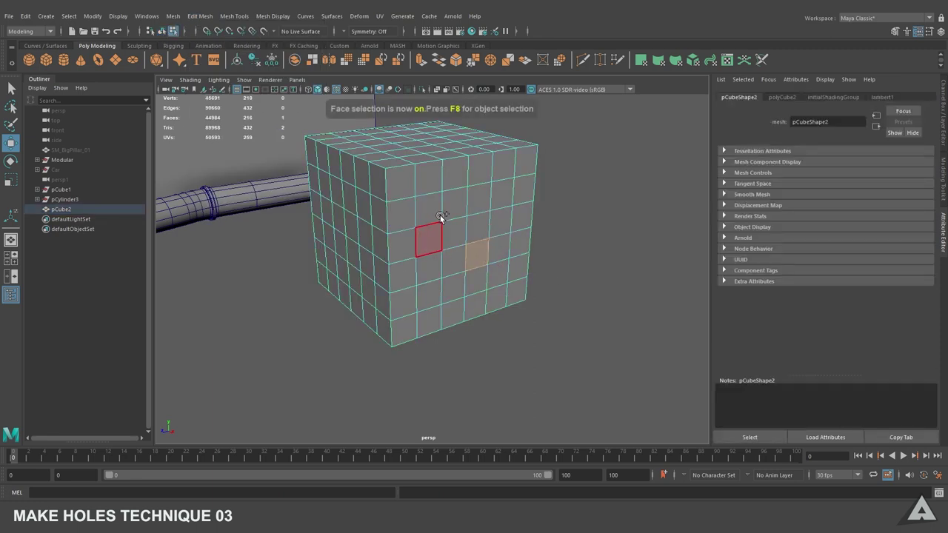
mouse_move(453, 259)
left_mouse_down()
mouse_move(474, 213)
mouse_move(466, 220)
left_mouse_up()
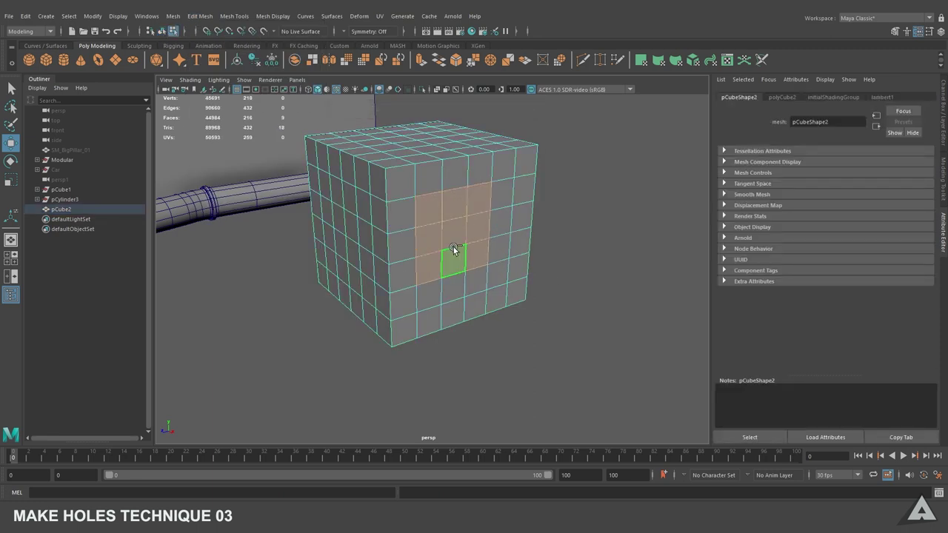
Apply Edit Mesh > Circularize to the face patch, then undo it back to square
left_click(200, 15)
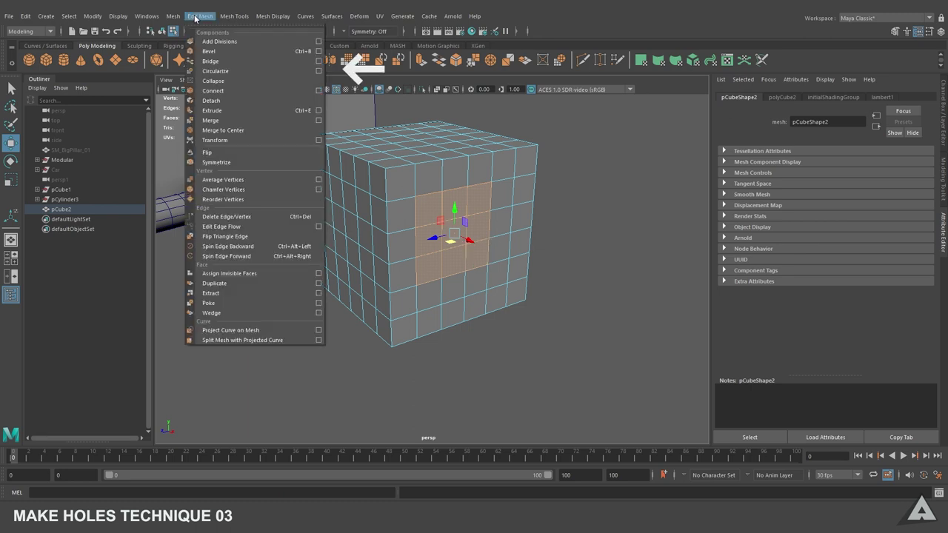
left_click(320, 71)
left_click(630, 288)
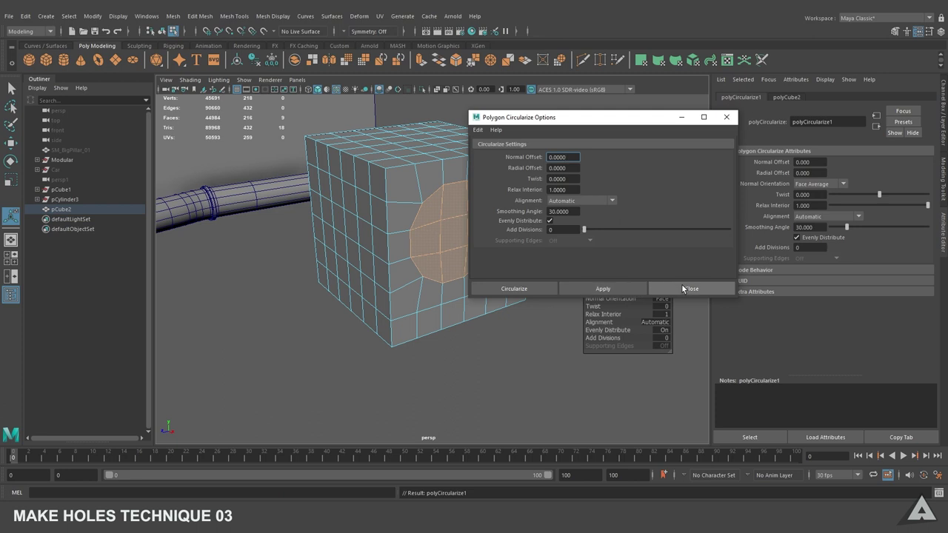
left_click(683, 288)
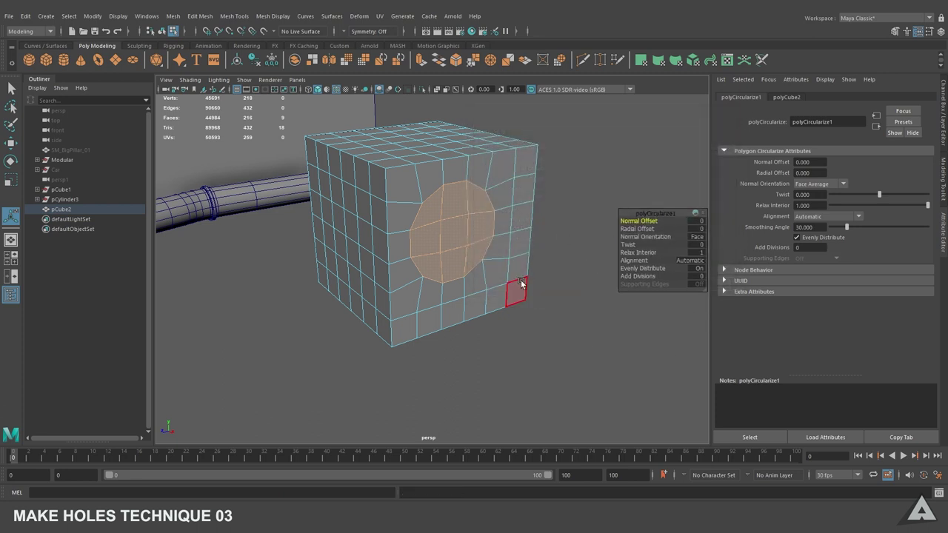
key("ctrl+z")
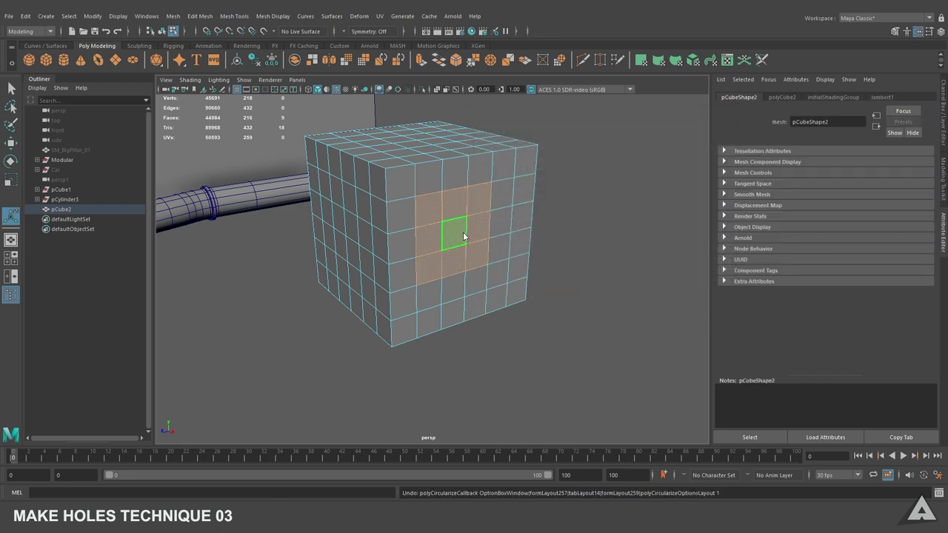
right_click_drag(463, 232, 465, 317, "shift")
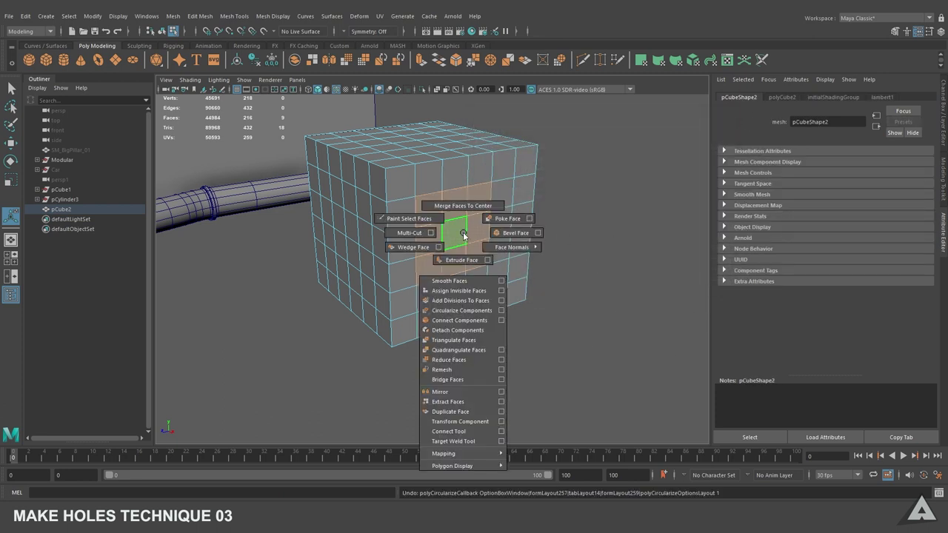
Circularize the patch with Face normals, offset and twist reset to zero, and Relax Interior 1
left_click(472, 317)
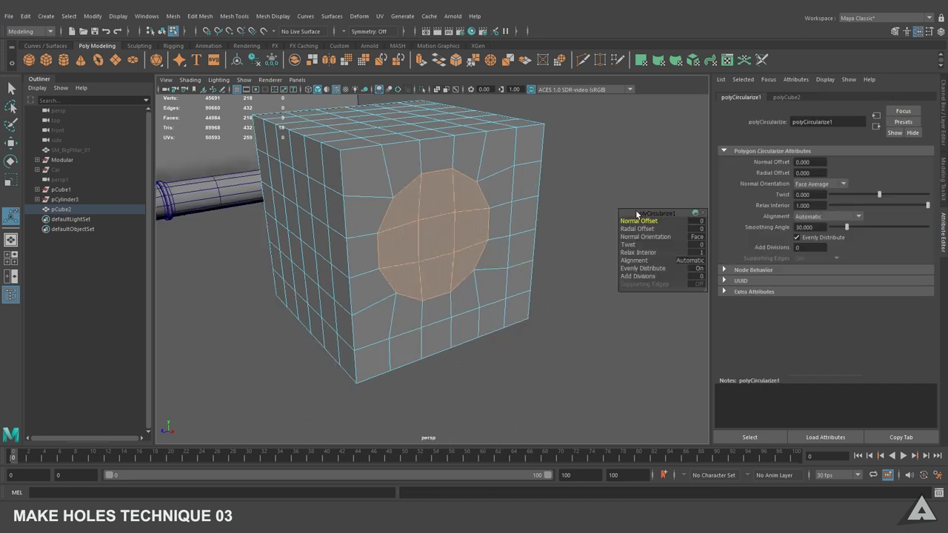
mouse_move(608, 220)
left_mouse_down()
mouse_move(593, 221)
mouse_move(605, 243)
mouse_move(596, 248)
left_mouse_up()
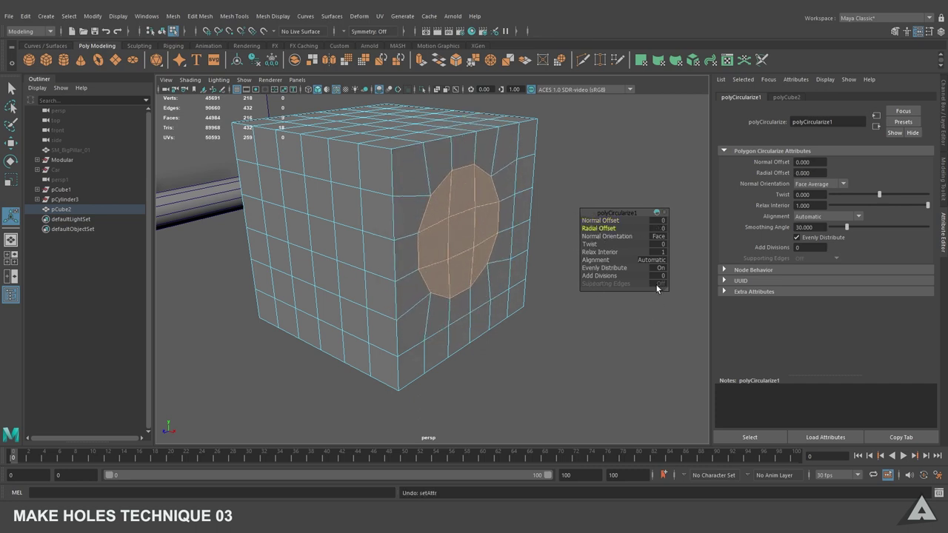
key("ctrl+z")
left_click(657, 238)
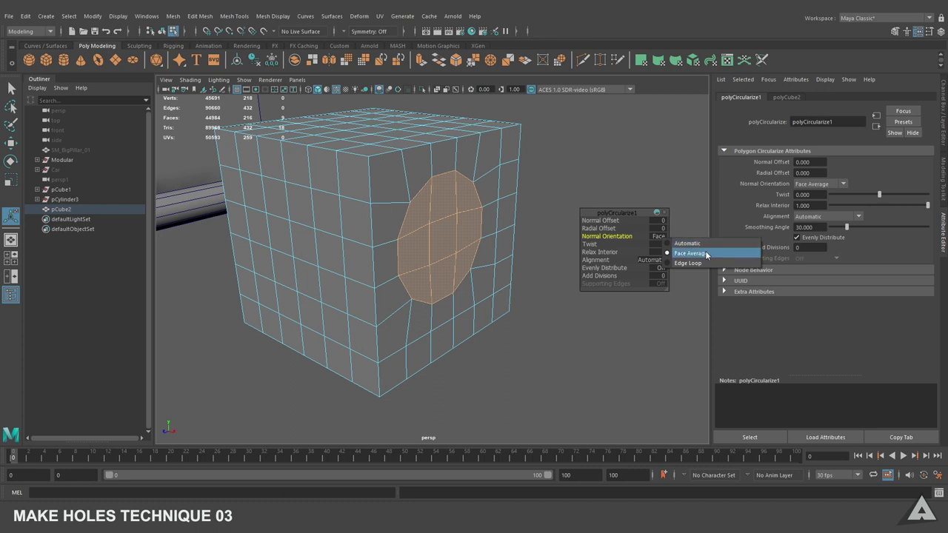
left_click(689, 252)
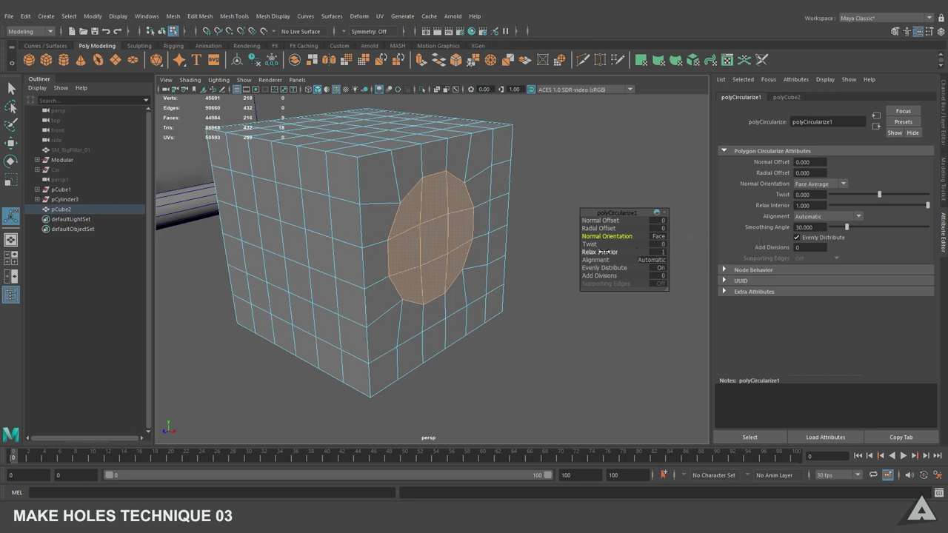
left_click_drag(617, 245, 501, 247)
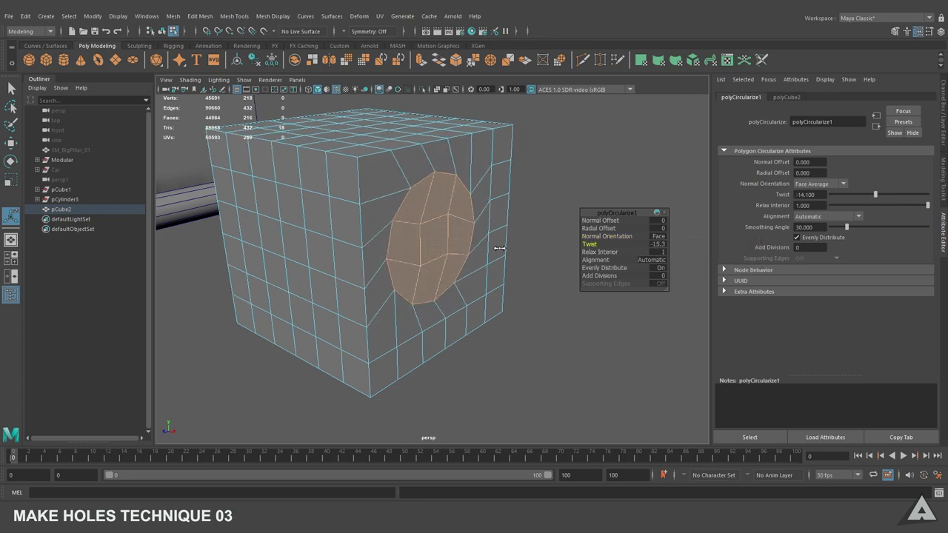
left_click_drag(600, 251, 586, 252)
scroll(433, 236, "up", 3)
scroll(469, 275, "up", 2)
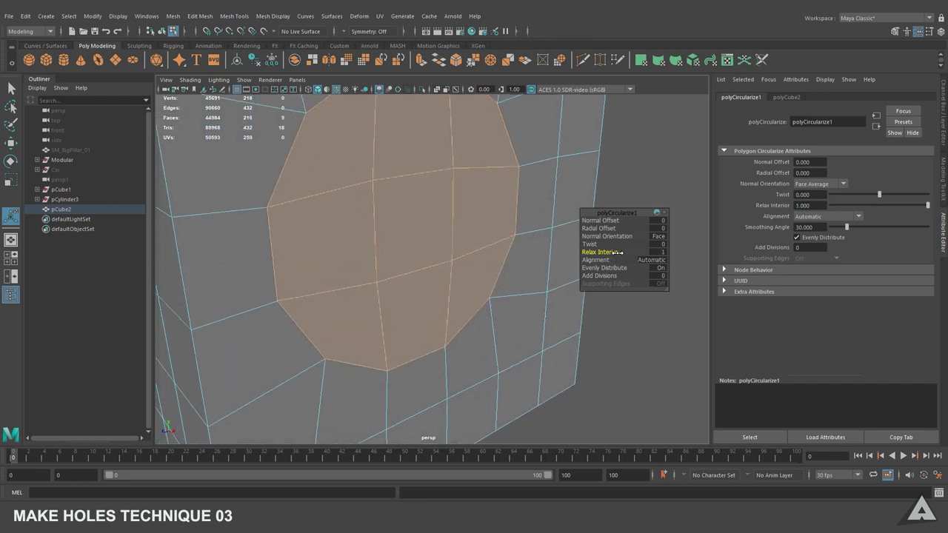
scroll(606, 267, "down", 5)
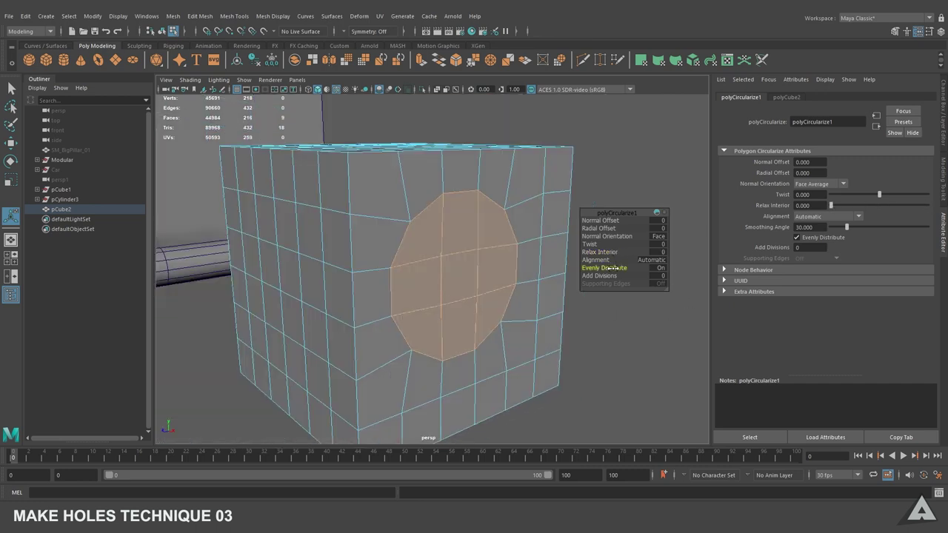
Give the circle one added division, try and remove exterior supporting edges, and twist its interior
left_click(609, 268)
left_click(609, 268)
left_click_drag(600, 275, 606, 276)
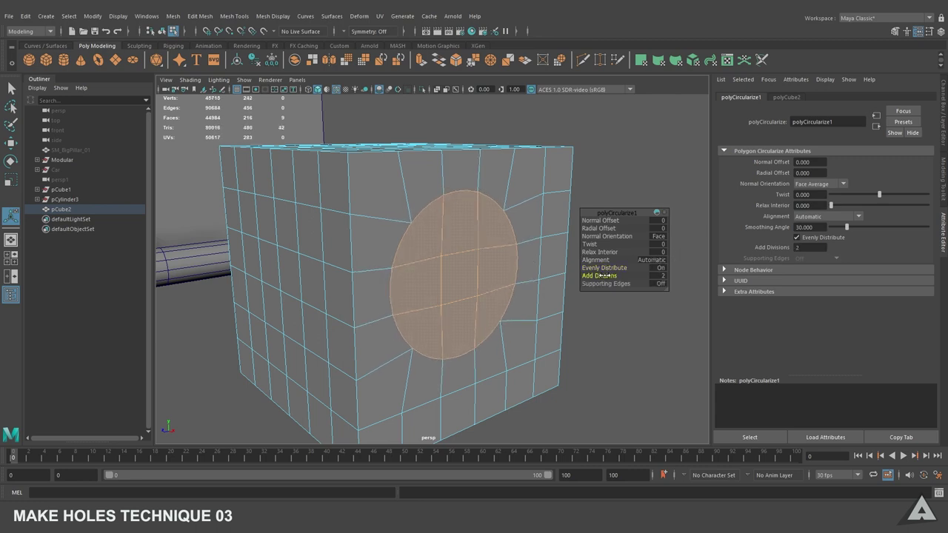
left_click_drag(608, 284, 648, 285)
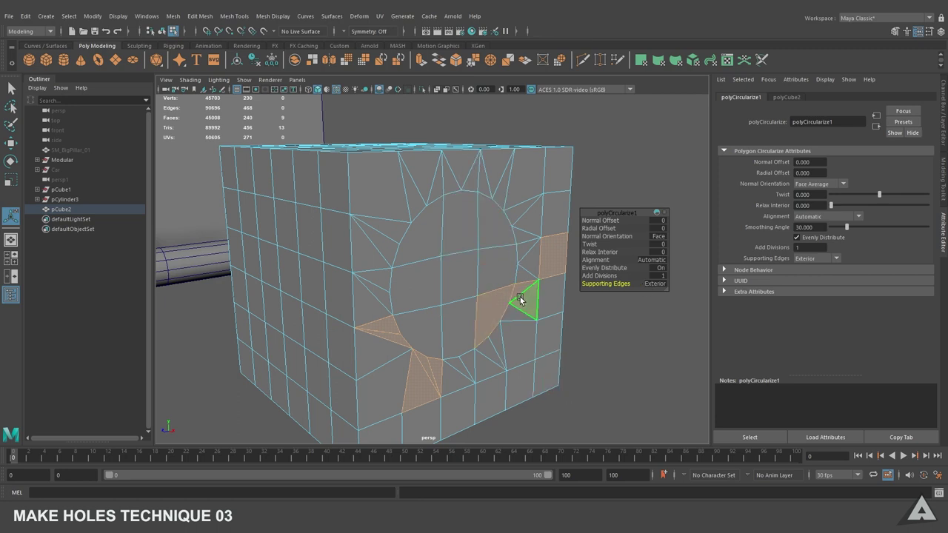
left_click_drag(615, 283, 589, 284)
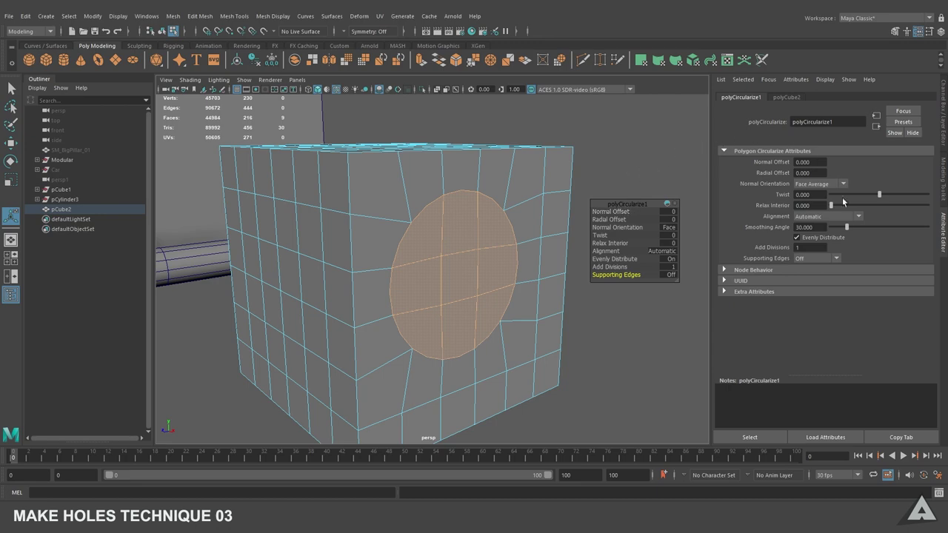
left_click_drag(870, 193, 893, 194)
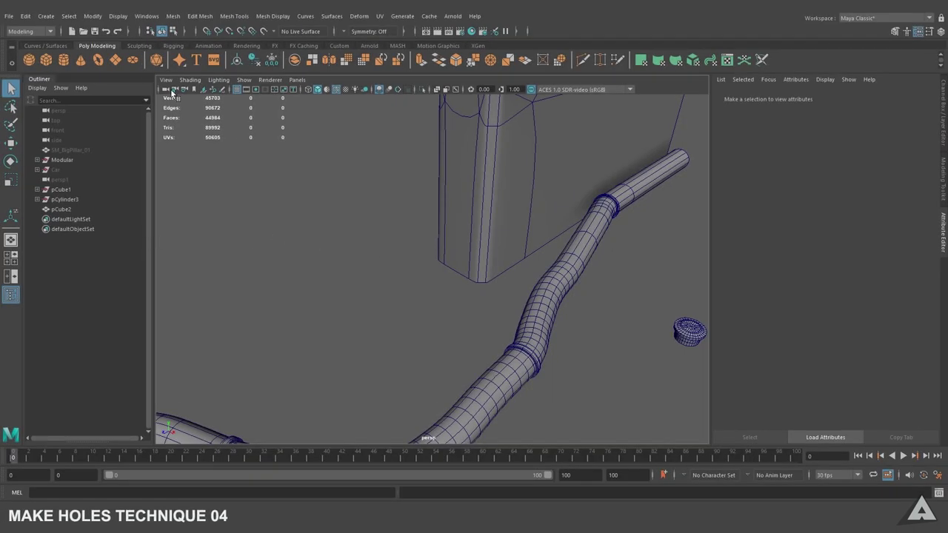
Create a poly disc from the shelf, move it left of the pipe, and switch to Scale
left_click(133, 61)
mouse_move(487, 267)
left_mouse_down()
mouse_move(317, 300)
mouse_move(348, 305)
left_mouse_up()
key("r")
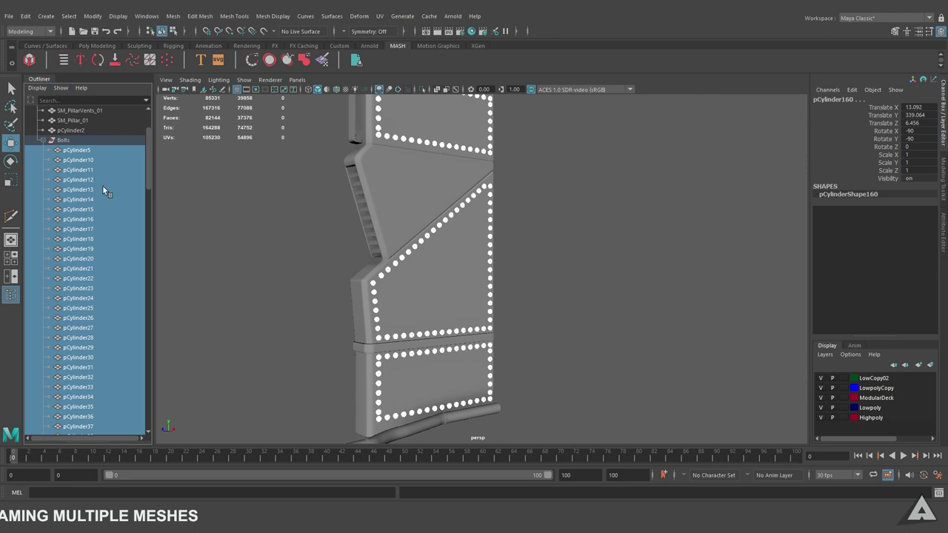
Rename the selected bolts with the status-line Rename field to SM_Bolts_1 through SM_Bolts_146
scroll(96, 178, "down", 5)
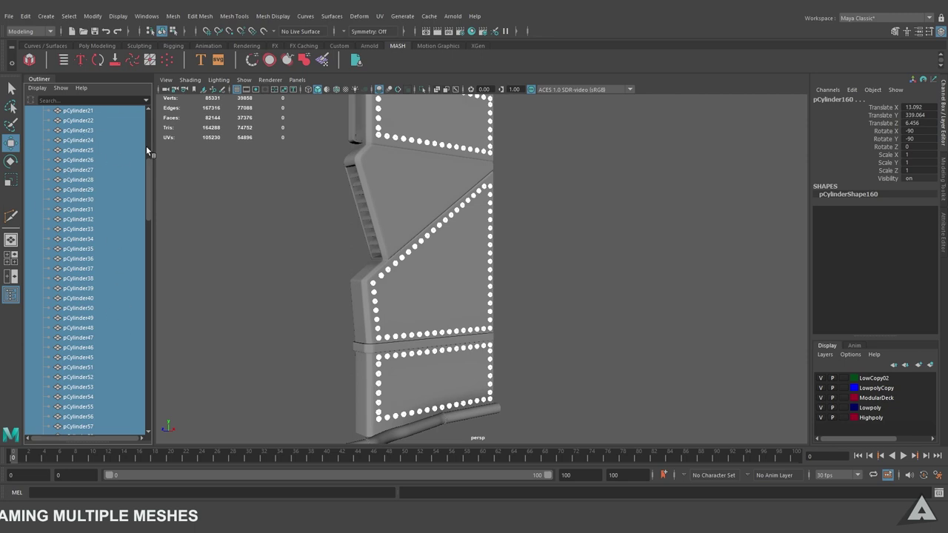
left_click(516, 31)
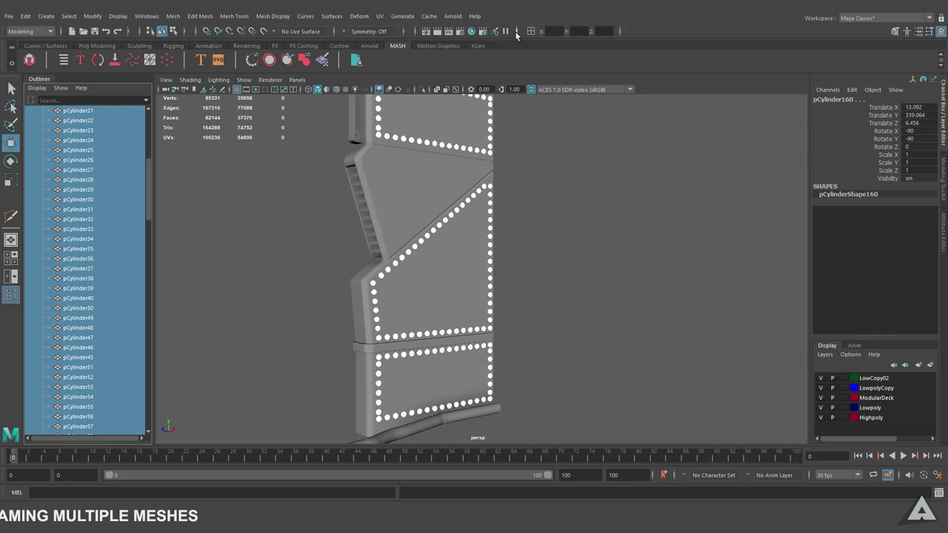
left_click(532, 33)
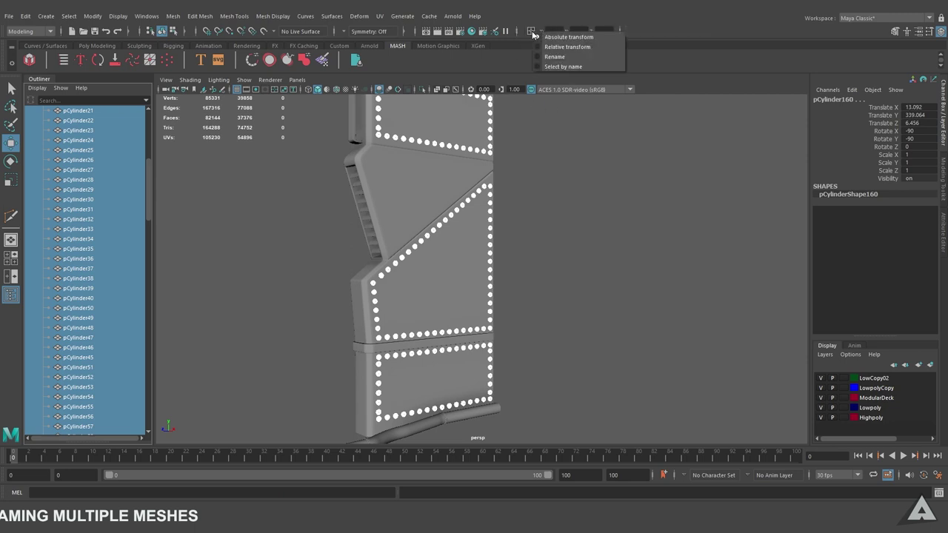
left_click(563, 59)
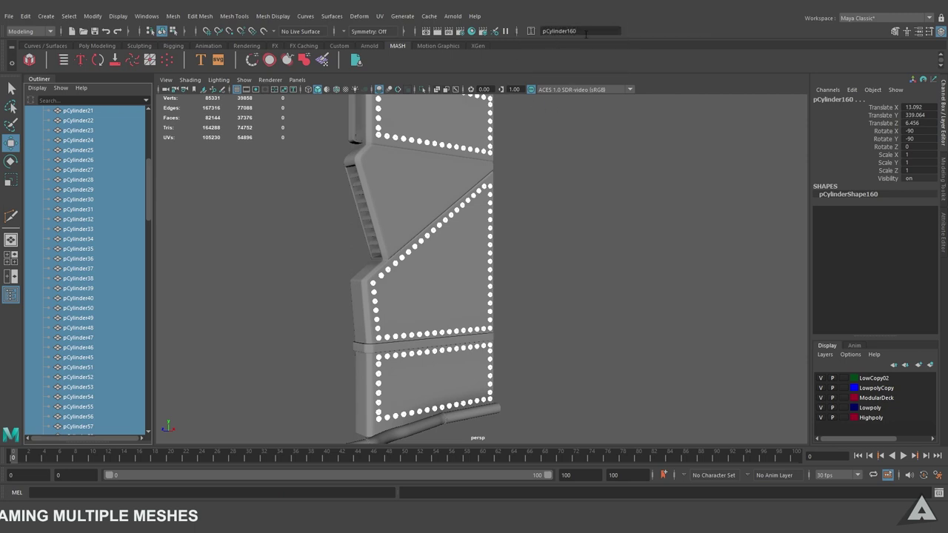
left_click(585, 33)
key("Return")
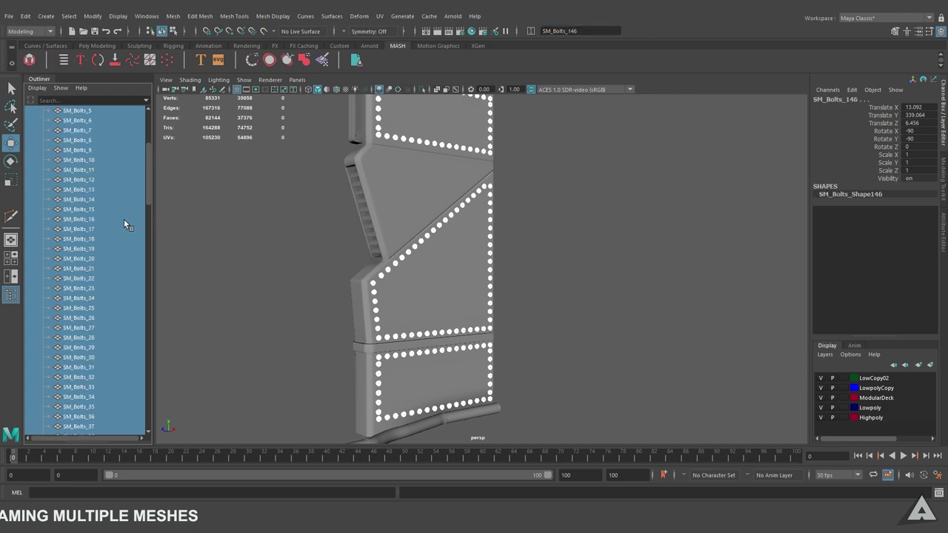
scroll(122, 220, "up", 5)
scroll(93, 151, "down", 3)
scroll(108, 183, "down", 5)
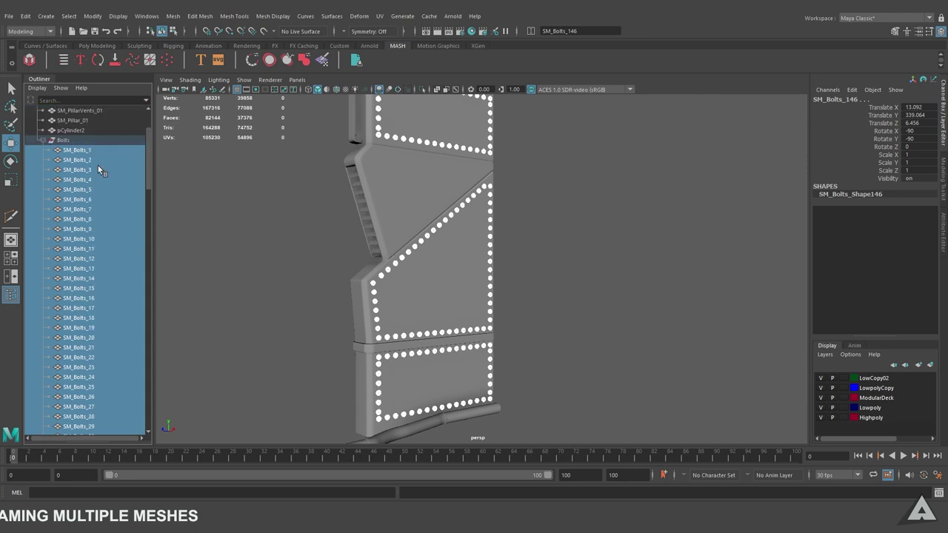
scroll(97, 165, "down", 10)
scroll(104, 181, "down", 10)
scroll(106, 271, "down", 15)
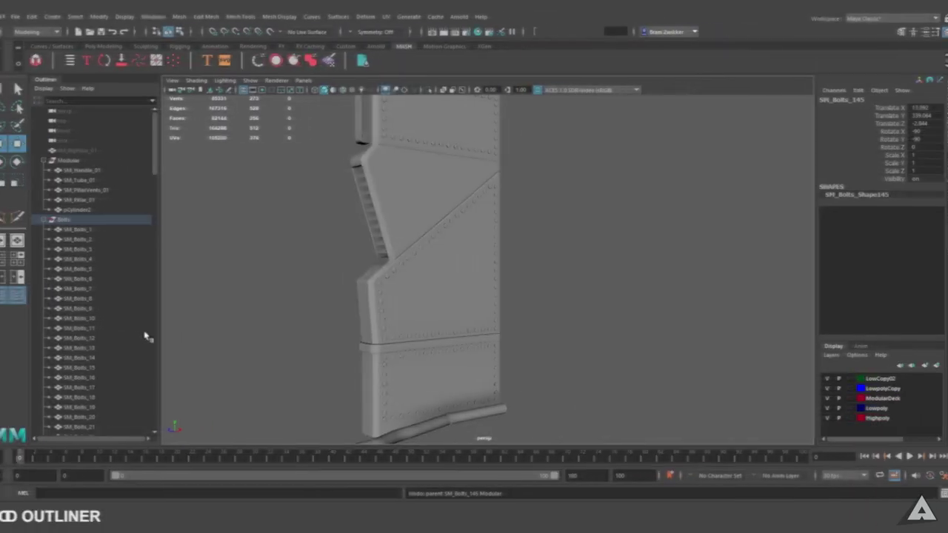
Middle-drag SM_Bolts_145 from the end of the Outliner list to a higher spot
scroll(92, 364, "down", 10)
scroll(91, 363, "down", 10)
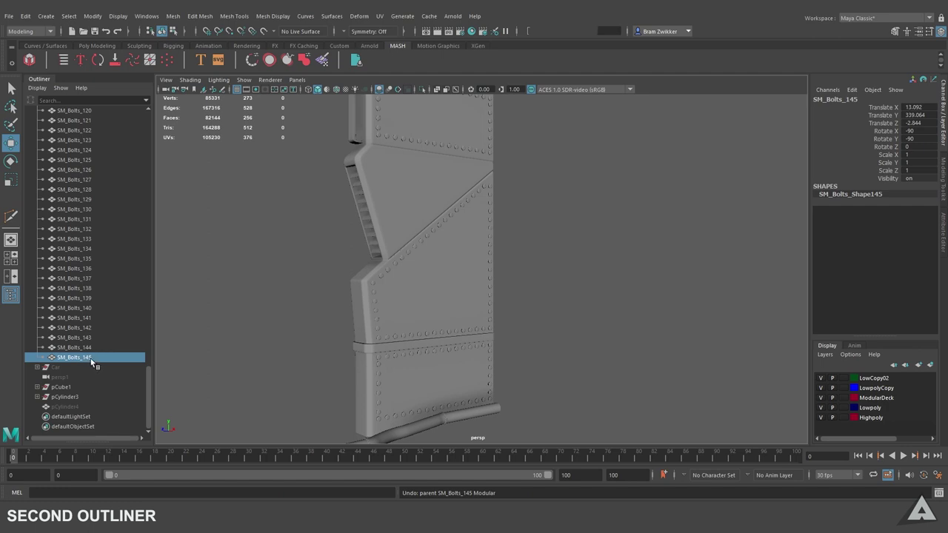
scroll(106, 355, "up", 10)
scroll(115, 357, "up", 10)
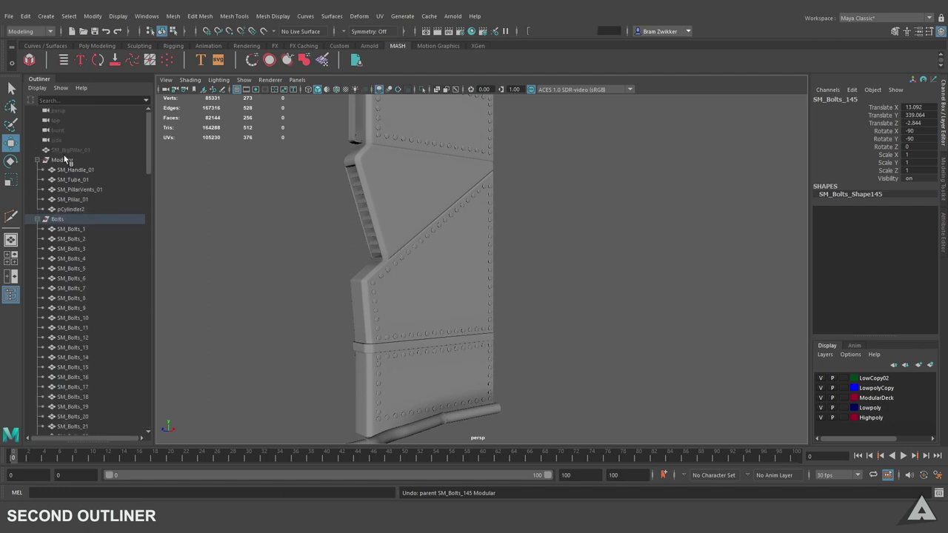
scroll(84, 241, "down", 10)
scroll(78, 322, "down", 10)
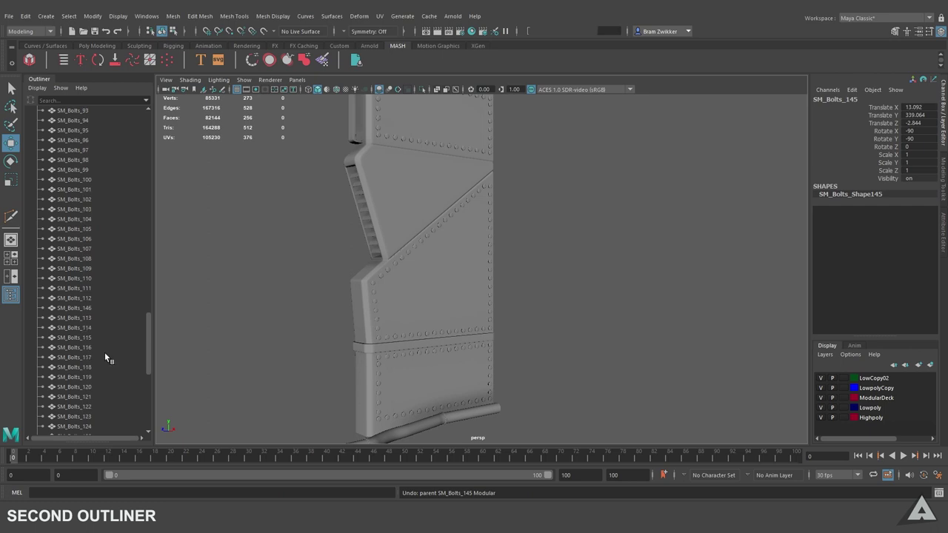
scroll(104, 352, "down", 5)
middle_click_drag(85, 362, 71, 101)
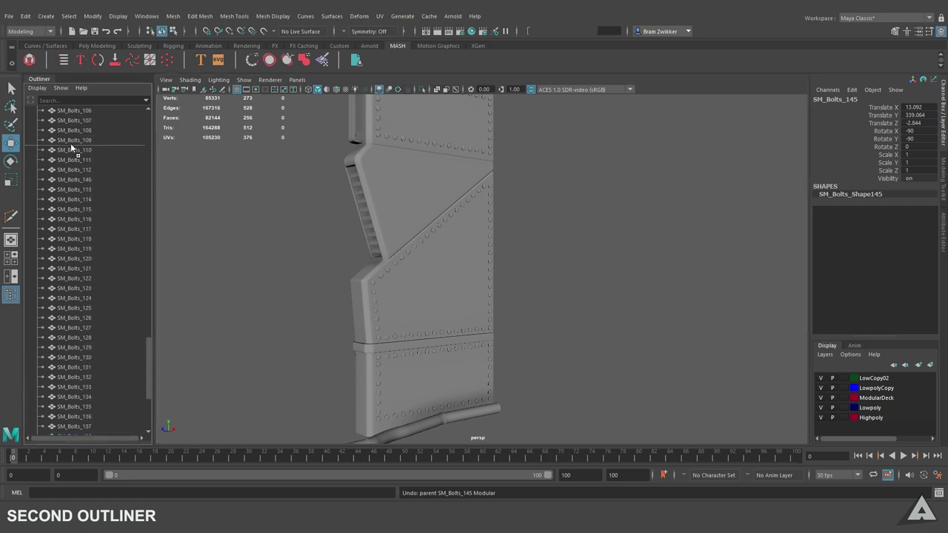
middle_click_drag(71, 101, 71, 145)
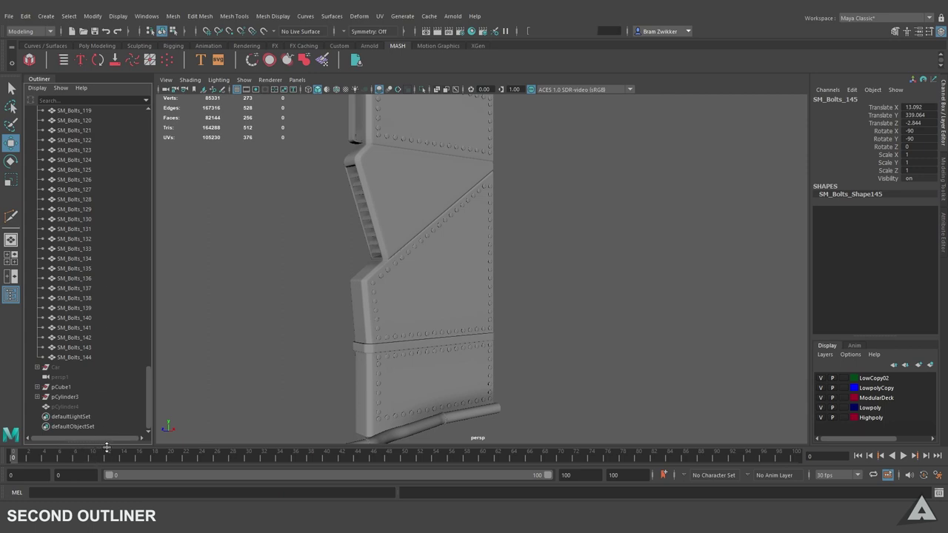
Split the Outliner into two stacked panes and select SM_Bolts_144 in the lower list
left_click_drag(96, 442, 95, 256)
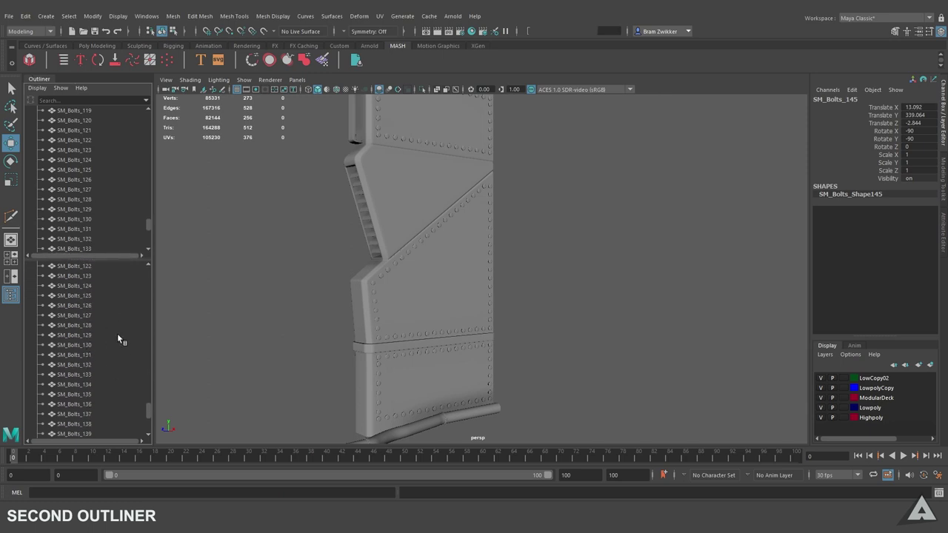
scroll(117, 333, "down", 5)
left_click(71, 354)
scroll(100, 224, "up", 10)
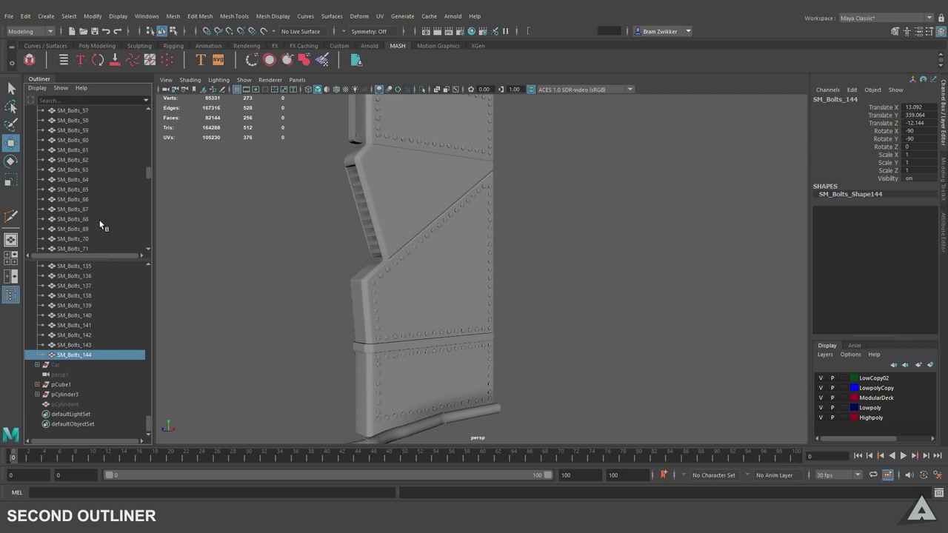
scroll(100, 224, "up", 15)
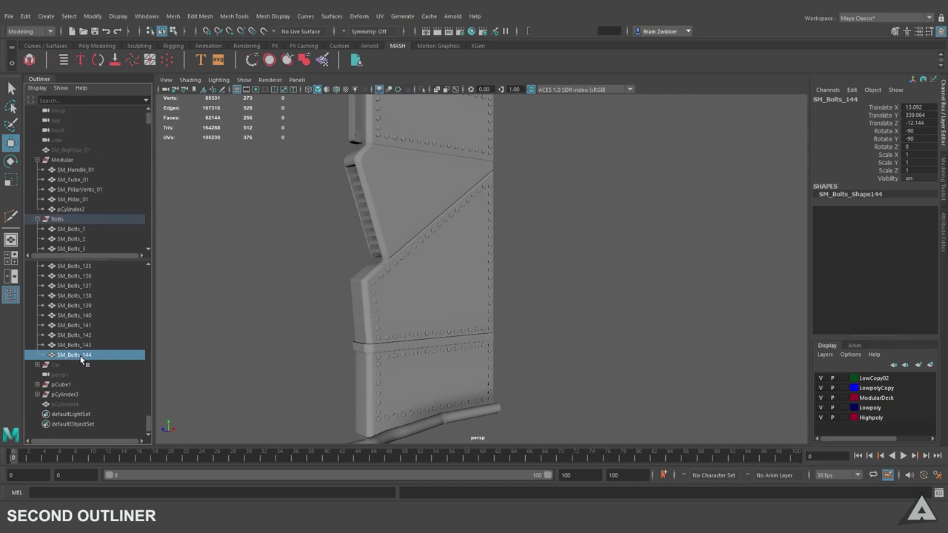
Parent SM_Bolts_144 under Modular, check the group, and marquee-select the whole scene
middle_click_drag(76, 356, 75, 166)
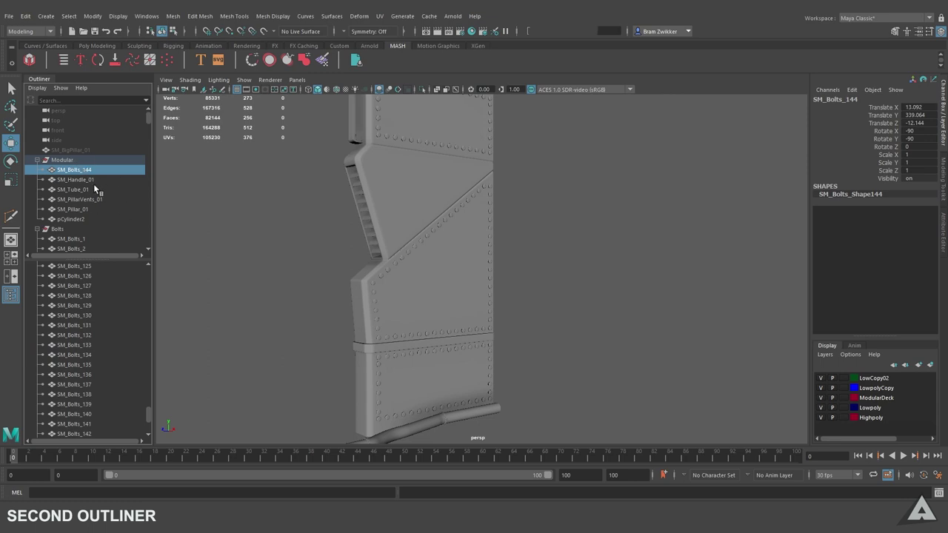
left_click(59, 160)
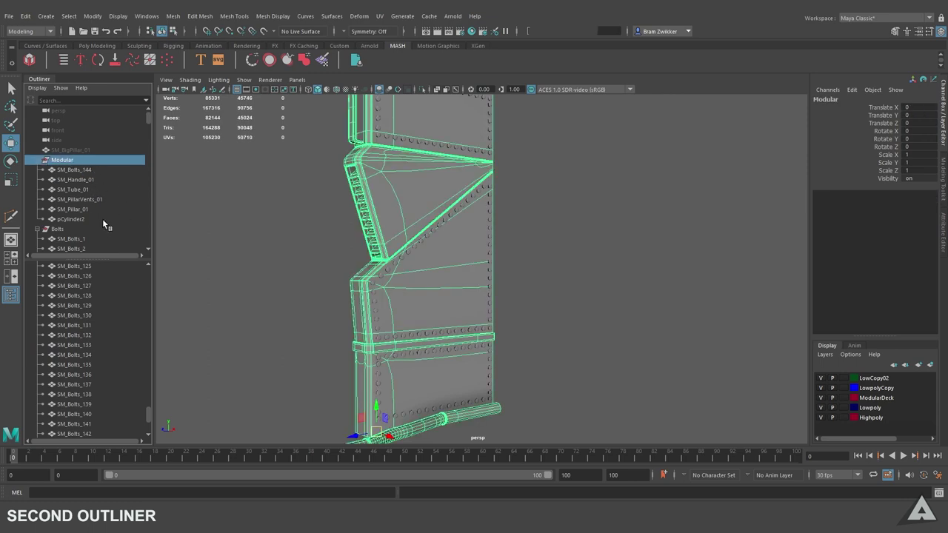
scroll(65, 379, "down", 3)
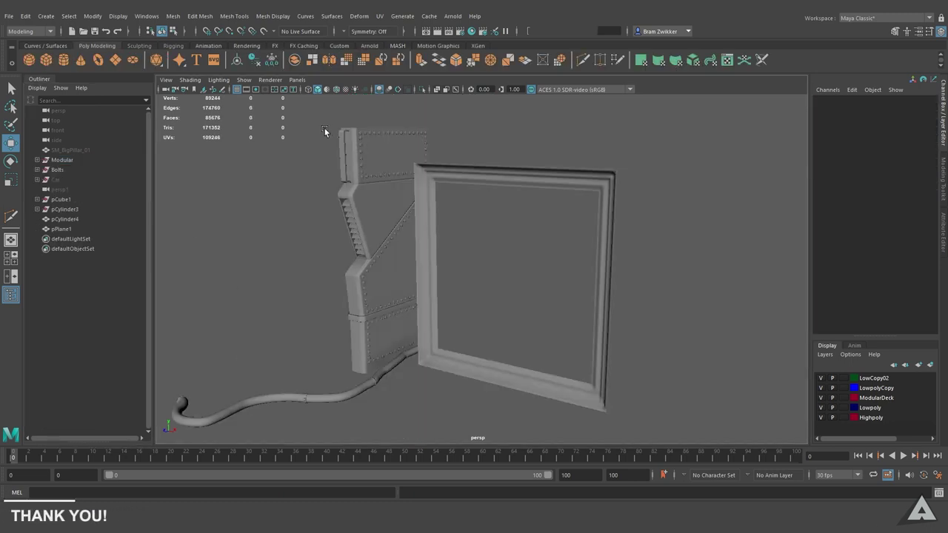
left_click_drag(322, 113, 653, 426)
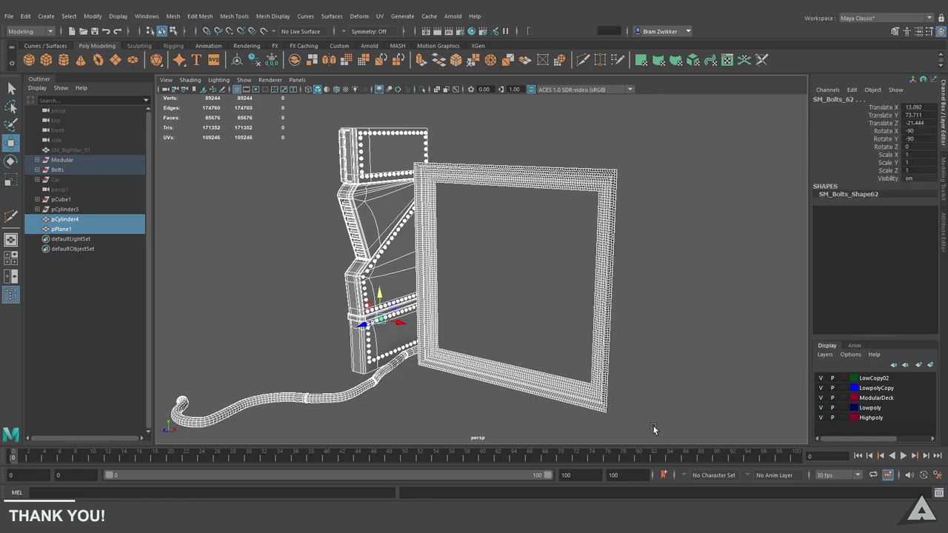